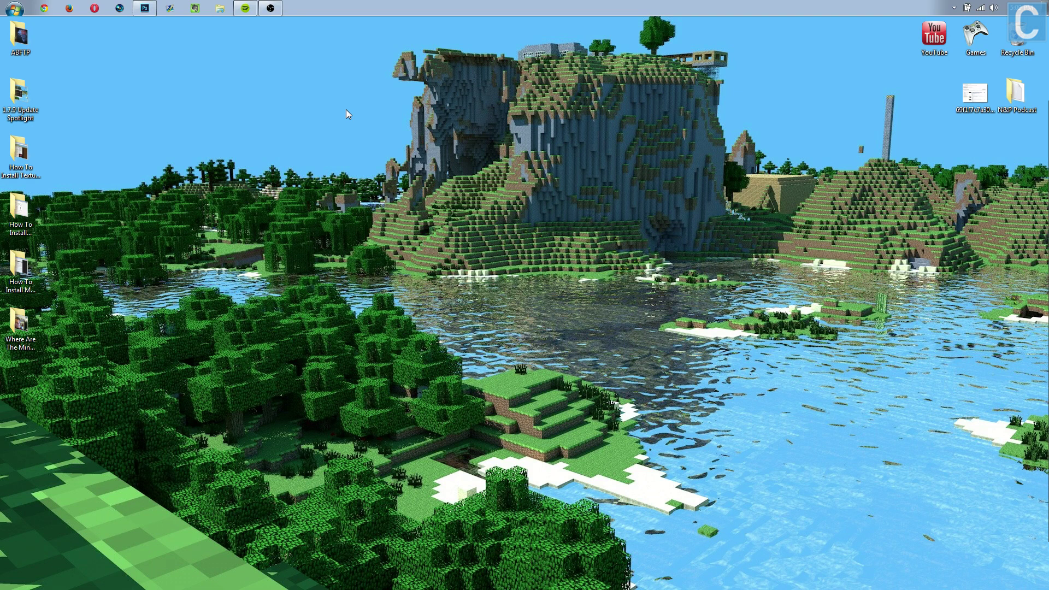
Restore the empty Photoshop workspace from the taskbar.
click(144, 8)
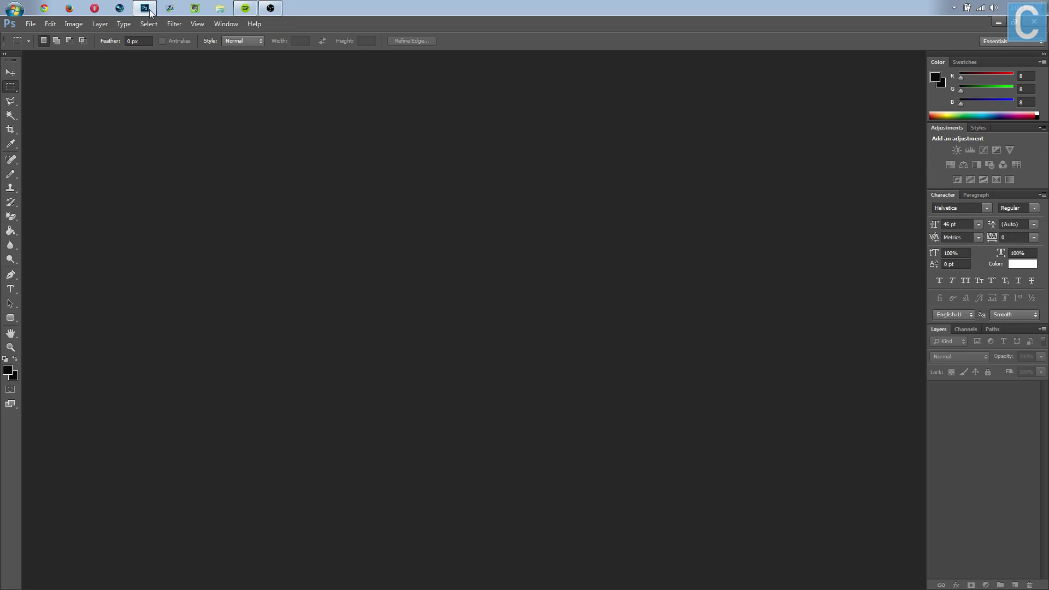
Create a new Film & Video document at HDV/HDTV 720p/29.97 (1280×720).
click(30, 24)
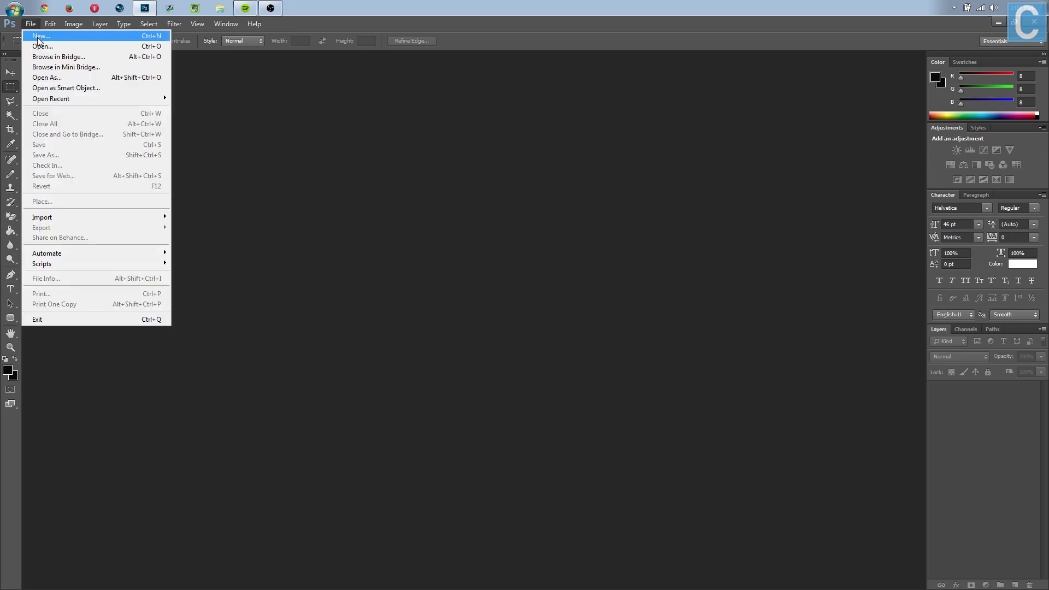
click(38, 35)
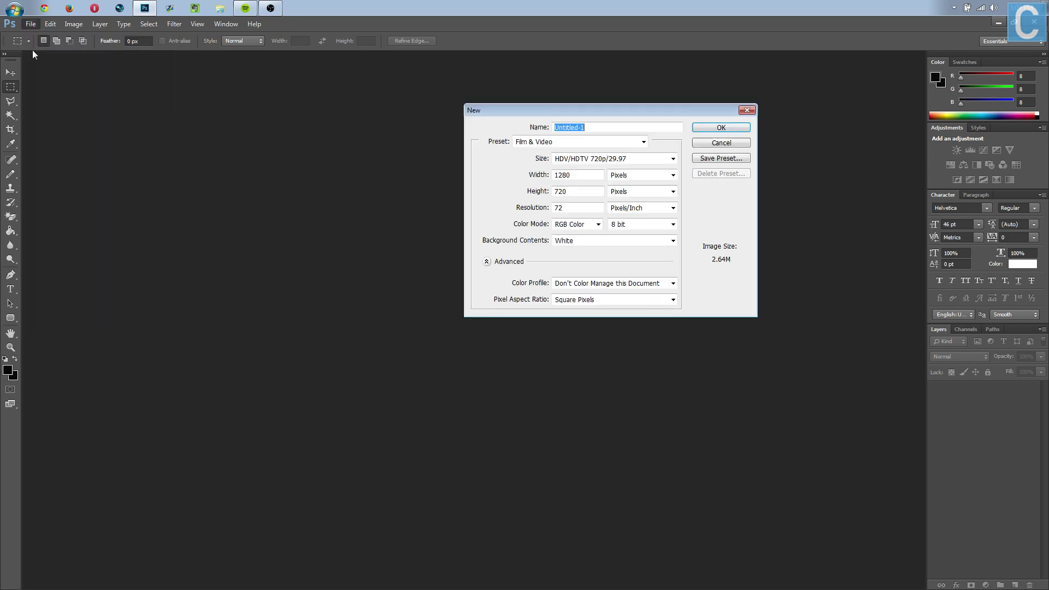
click(637, 142)
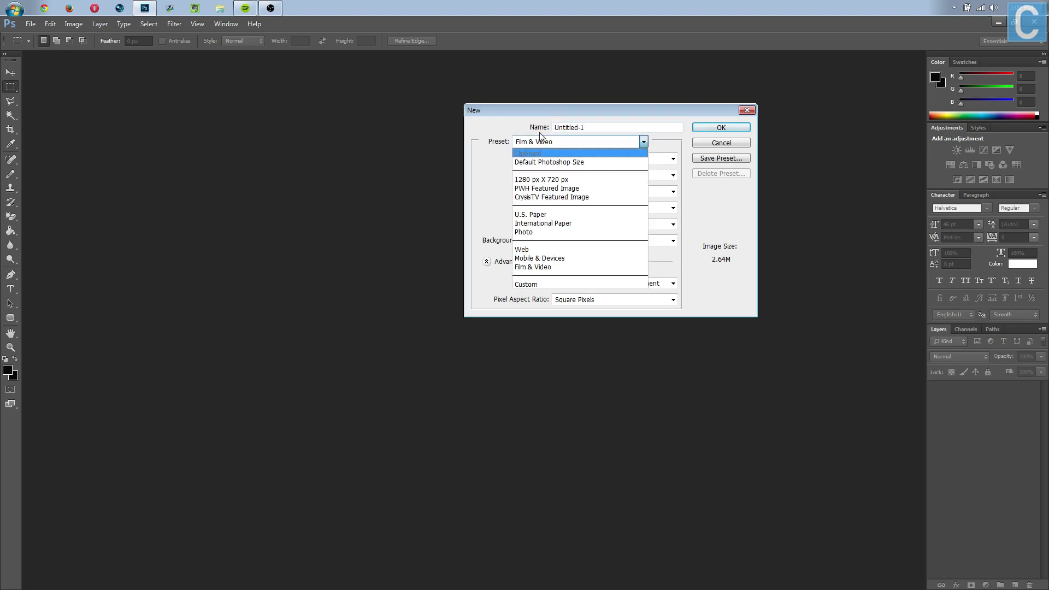
click(533, 267)
click(602, 159)
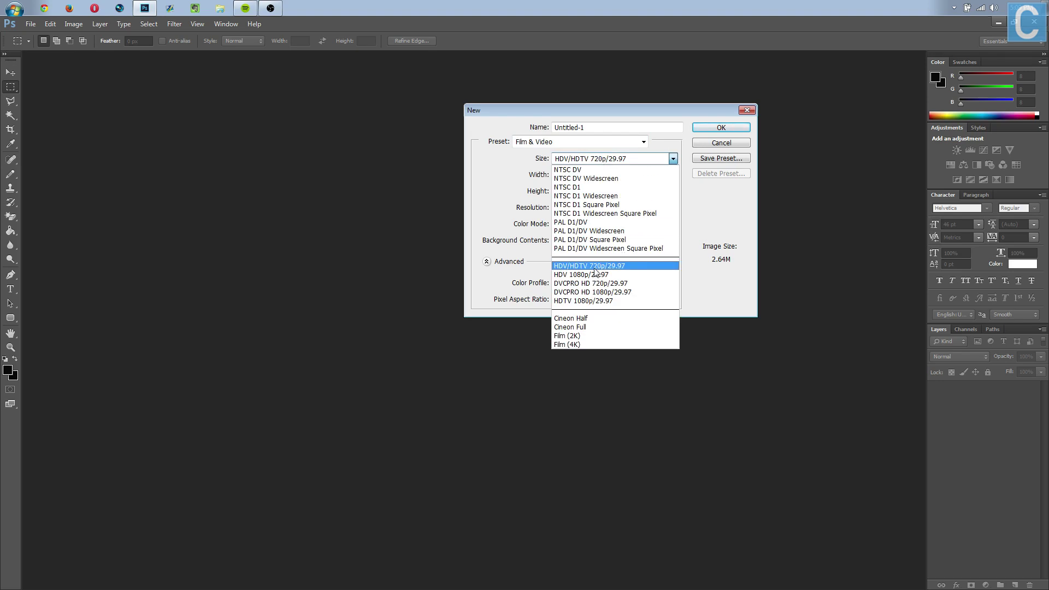
click(595, 266)
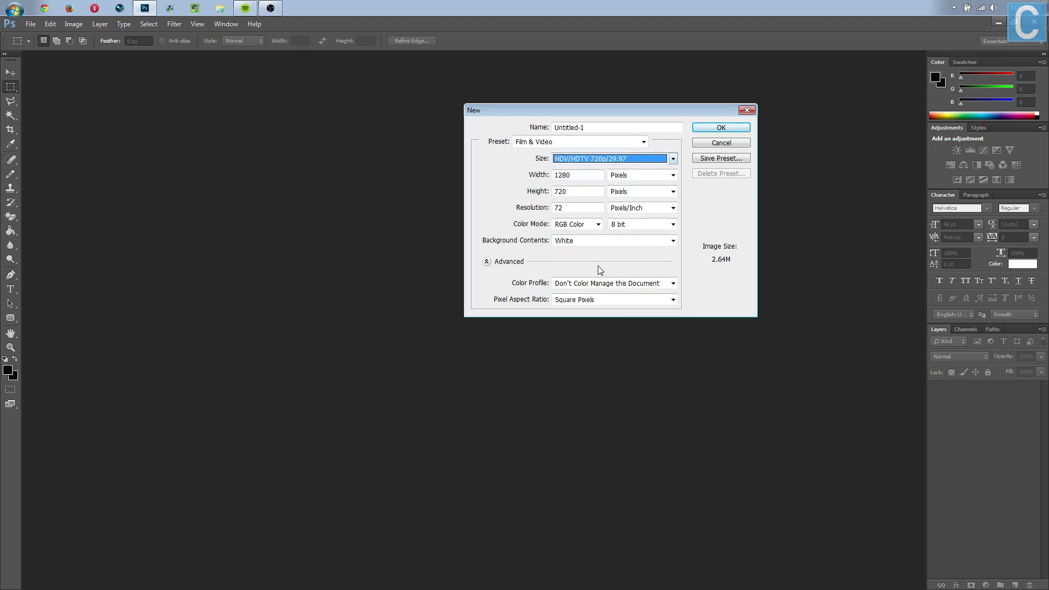
click(729, 130)
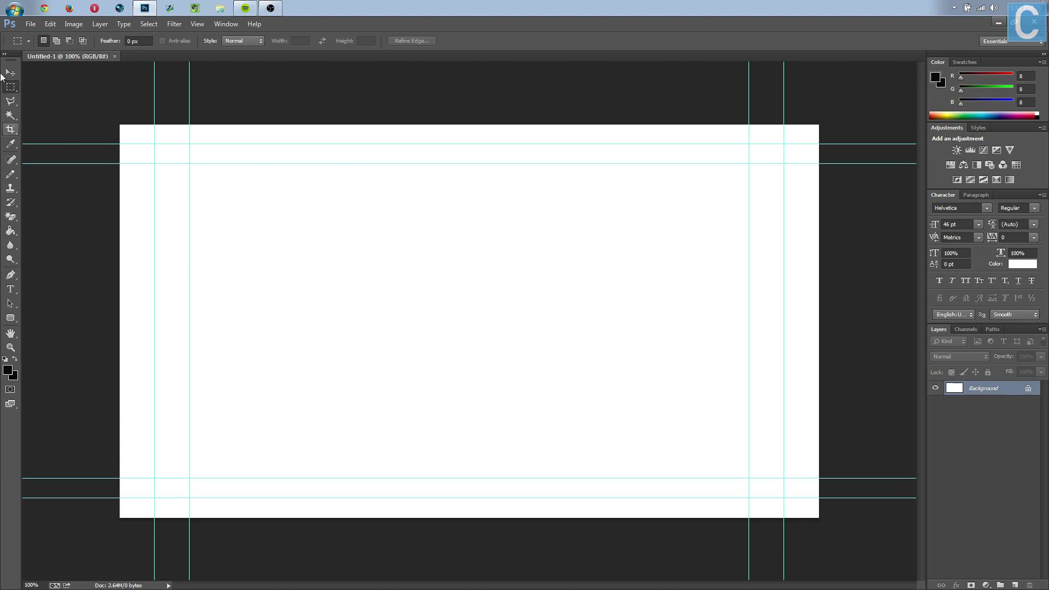
Open Halo 3 Logos from Pictures > PhotoShop Work > Photoshop Renders.
click(30, 24)
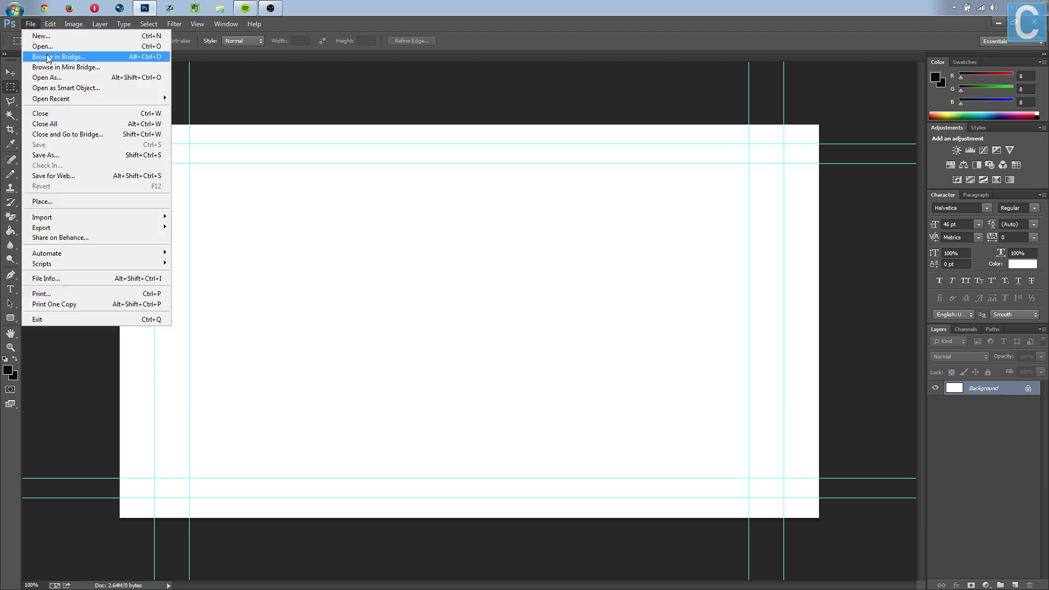
click(47, 47)
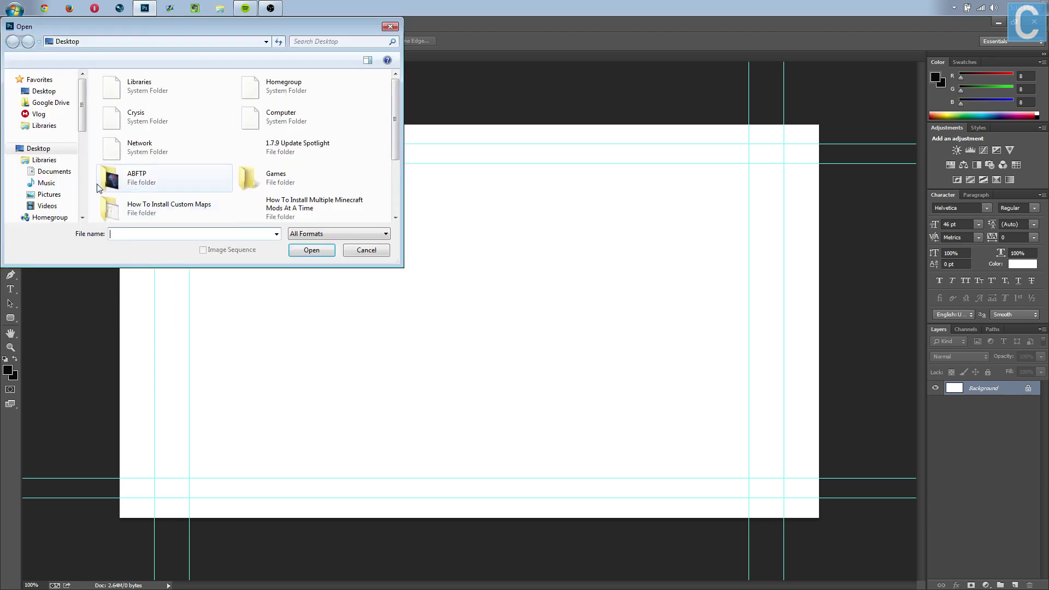
click(50, 195)
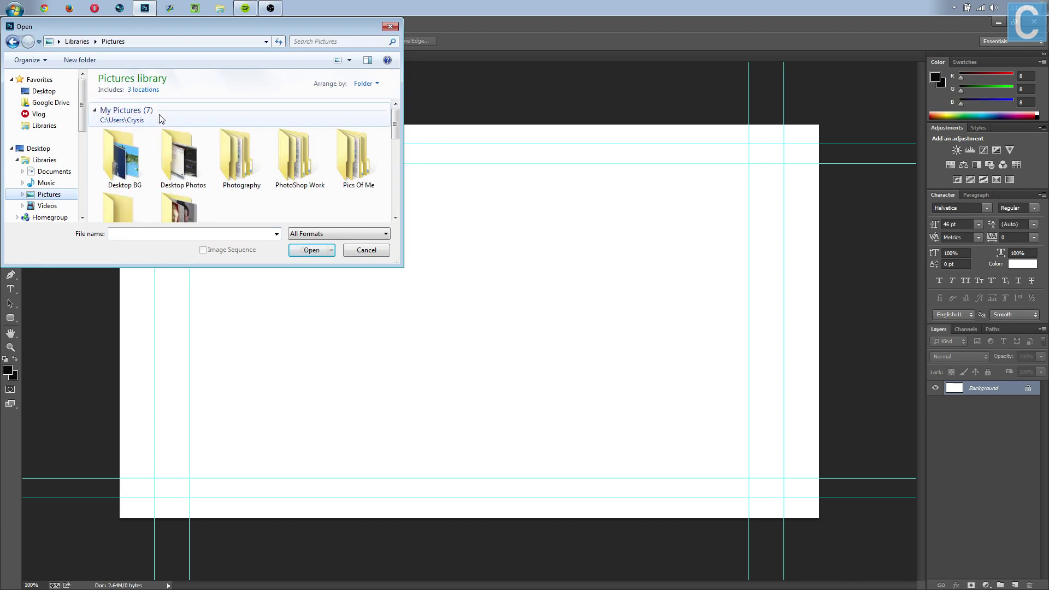
double_click(279, 164)
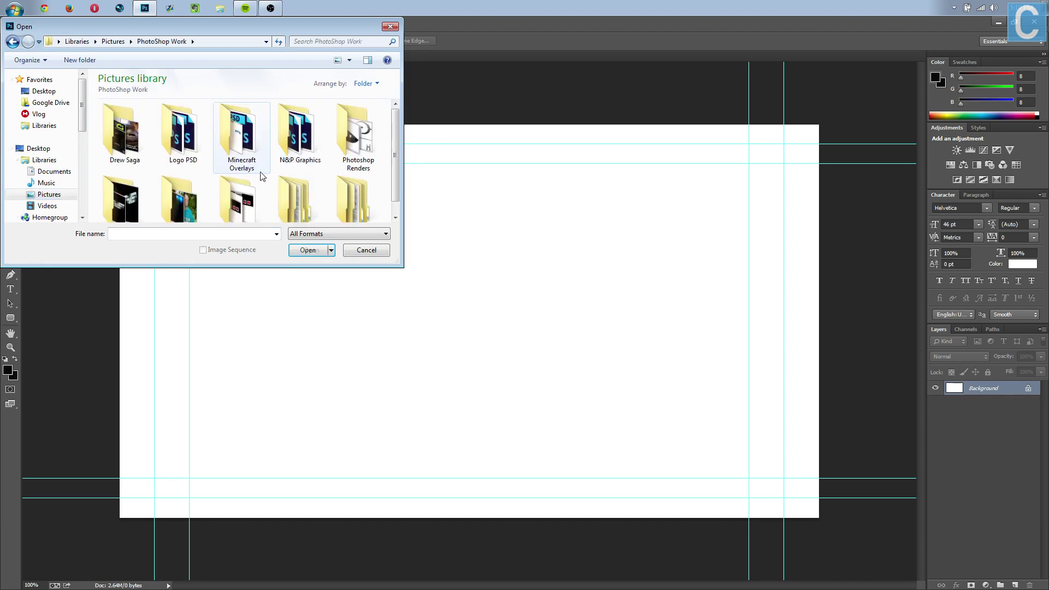
double_click(353, 142)
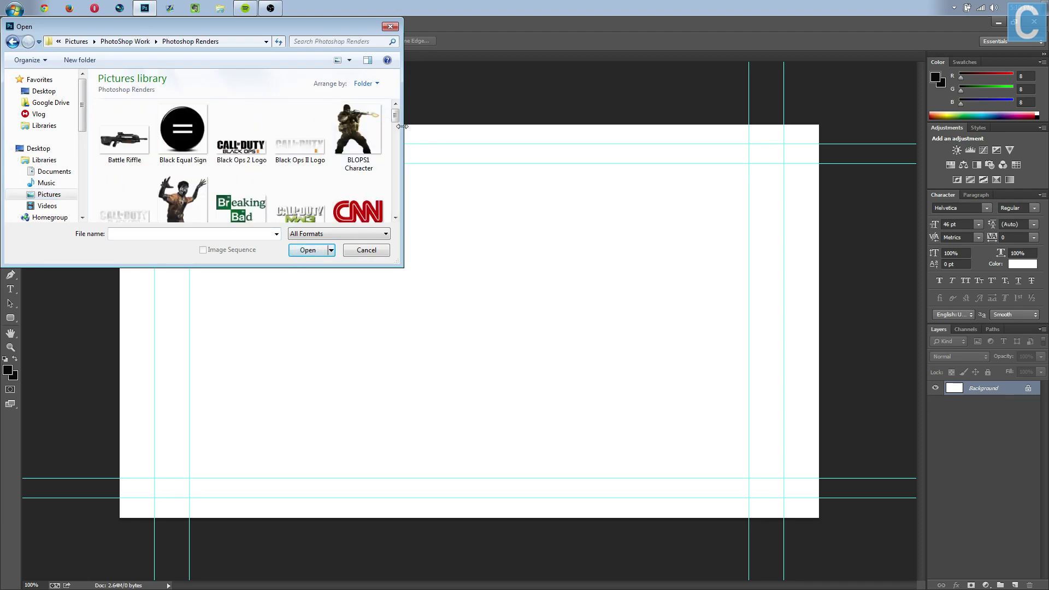
drag(395, 112, 386, 154)
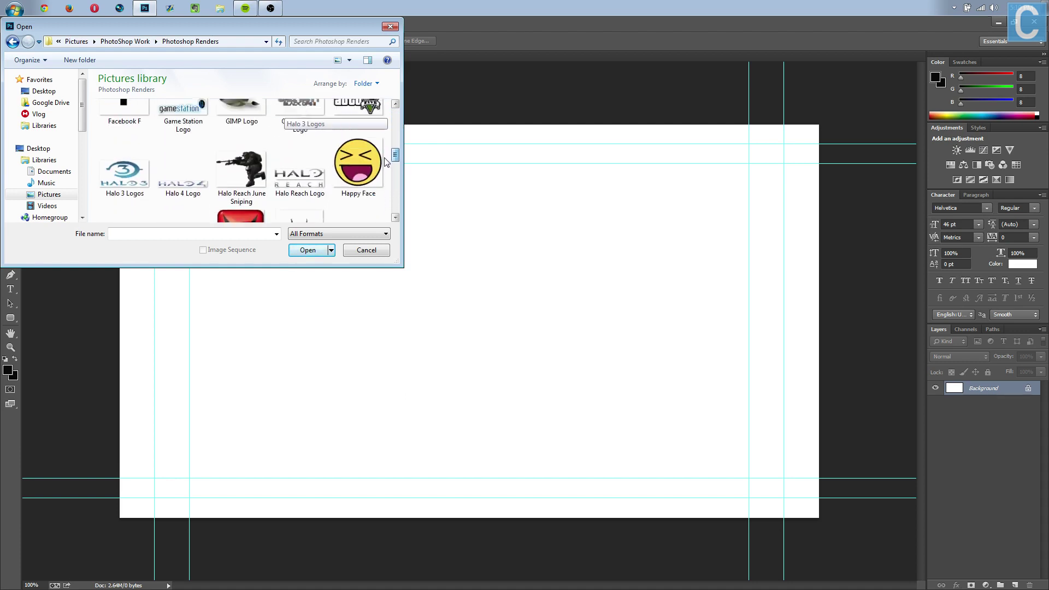
double_click(126, 185)
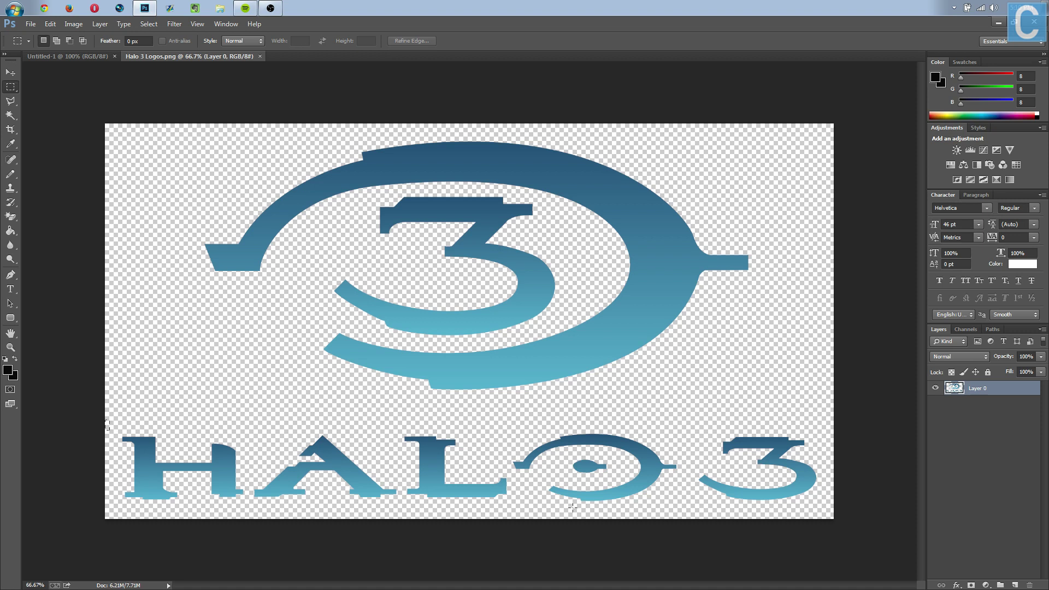
Paste the selected lower HALO 3 wordmark into the Untitled-1 canvas.
drag(85, 420, 893, 540)
click(77, 58)
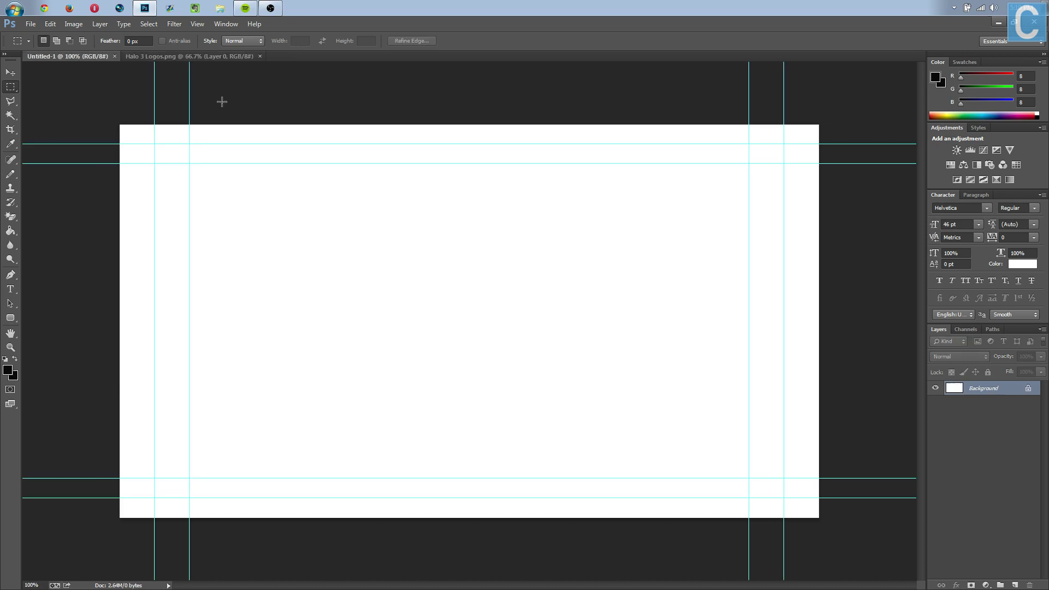
key(ctrl+v)
key(ctrl+minus)
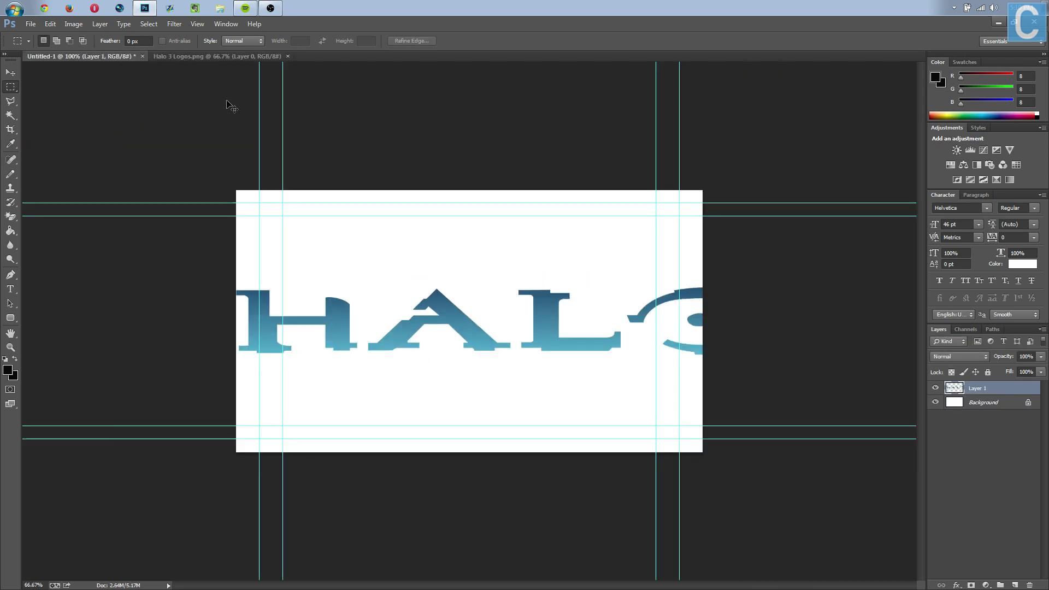
key(ctrl+minus)
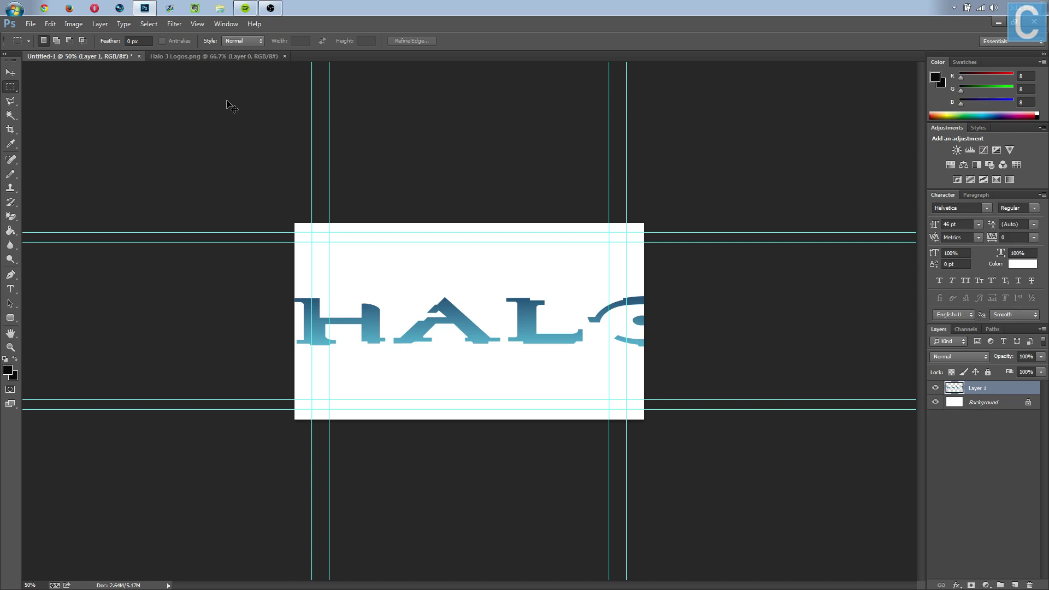
Scale the wordmark to span the canvas width and centre it along the top.
key(ctrl+t)
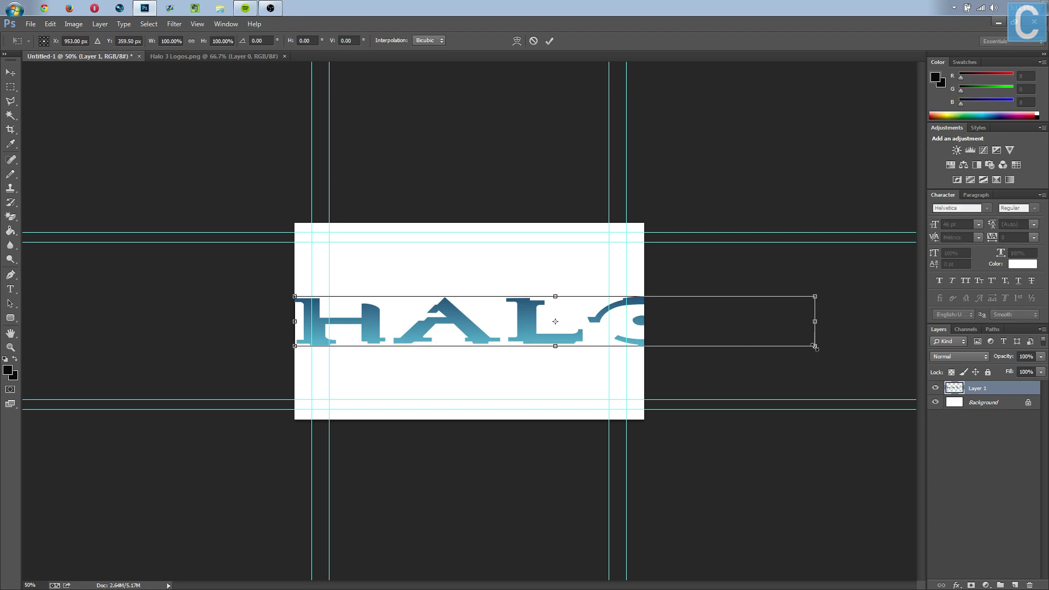
drag(814, 346, 627, 327)
drag(631, 282, 640, 285)
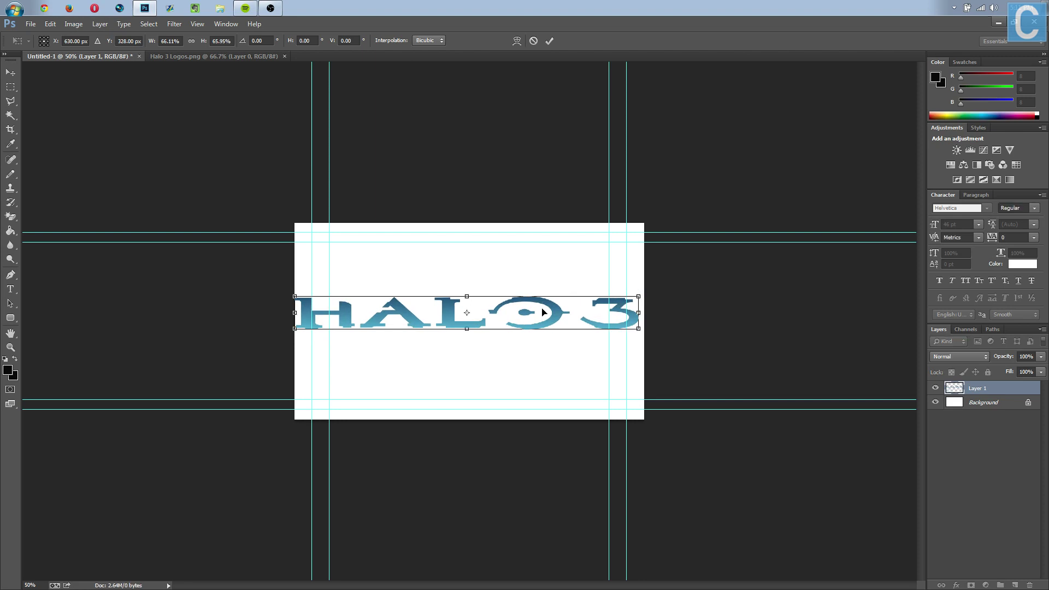
drag(543, 312, 550, 242)
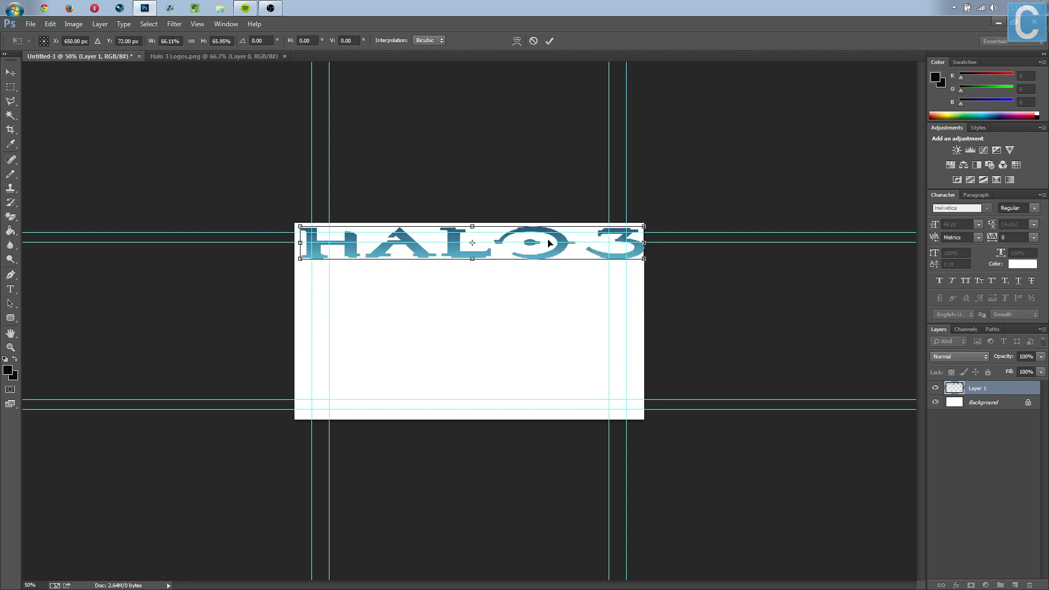
key(Left)
key(Left)
key(Left)
key(Left)
key(Left)
key(Left)
key(Left)
key(Left)
key(Left)
key(Left)
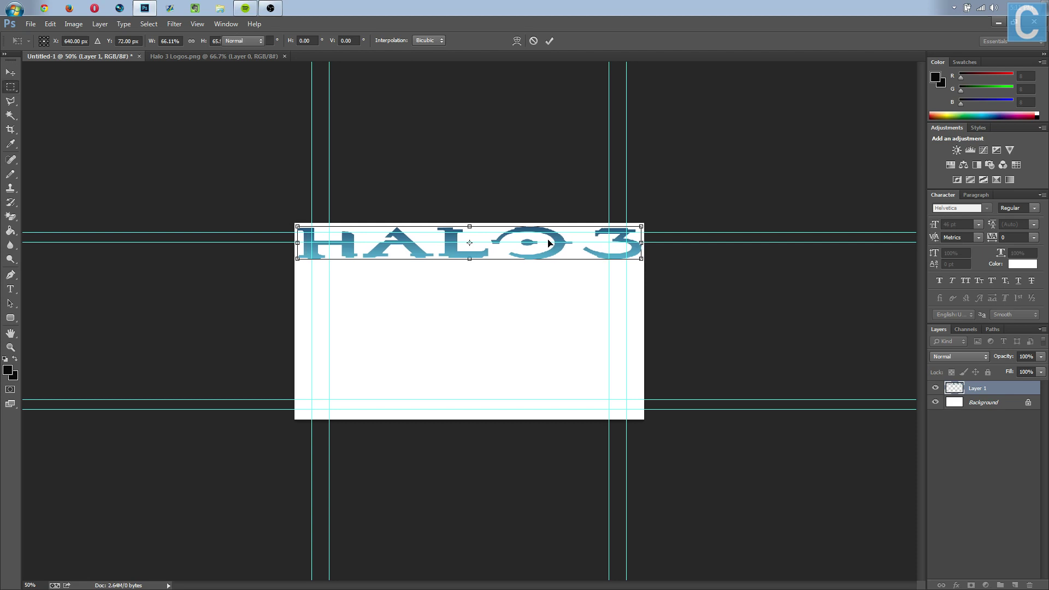
key(Return)
key(ctrl+plus)
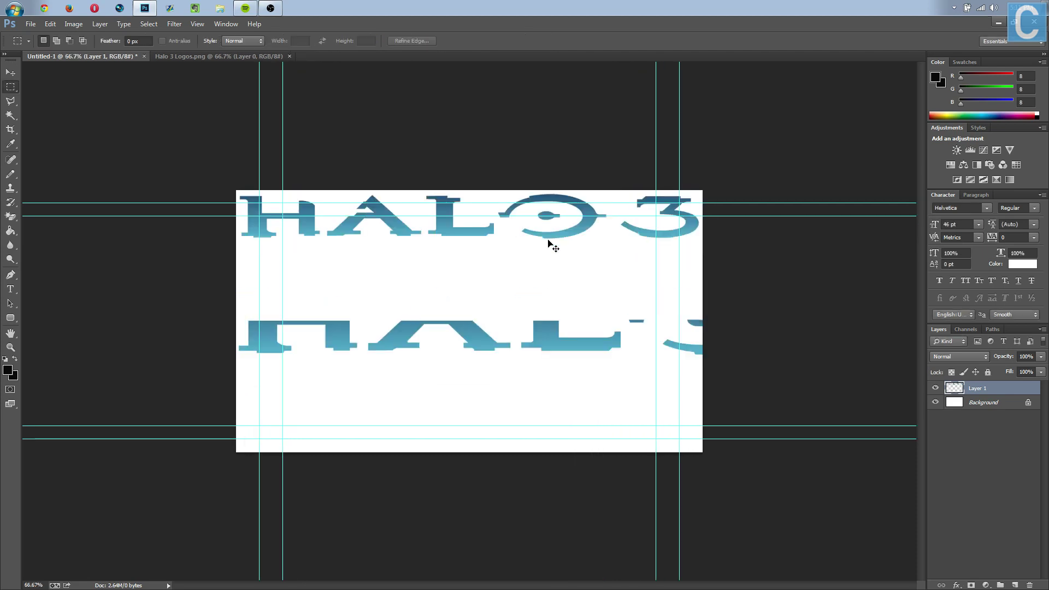
key(ctrl+plus)
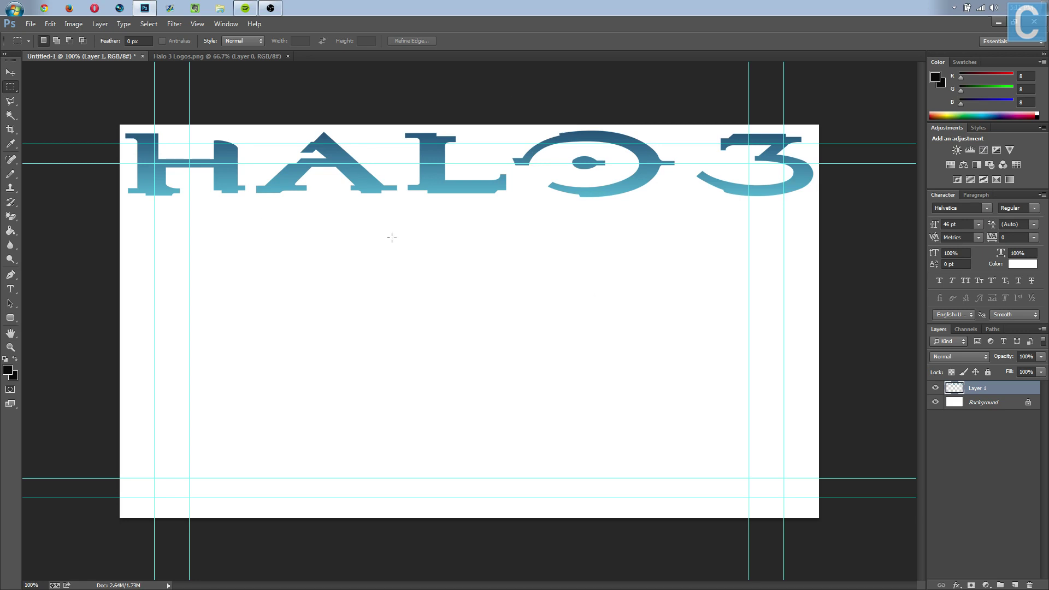
Draw a text box below the logo and type the caption 'Finish the Fight!!!'.
click(10, 289)
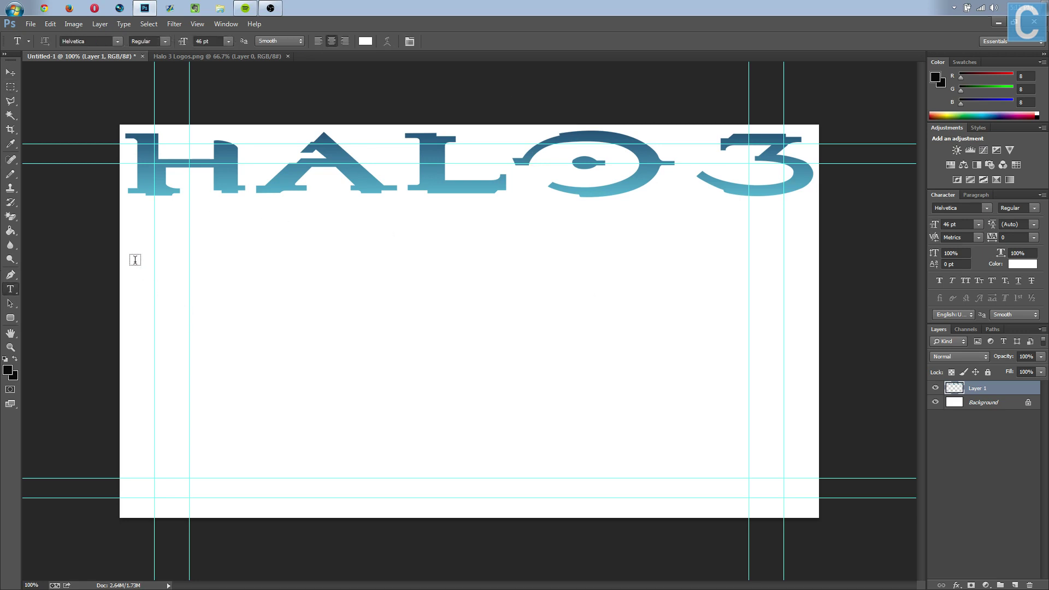
drag(120, 222, 598, 402)
drag(809, 471, 814, 492)
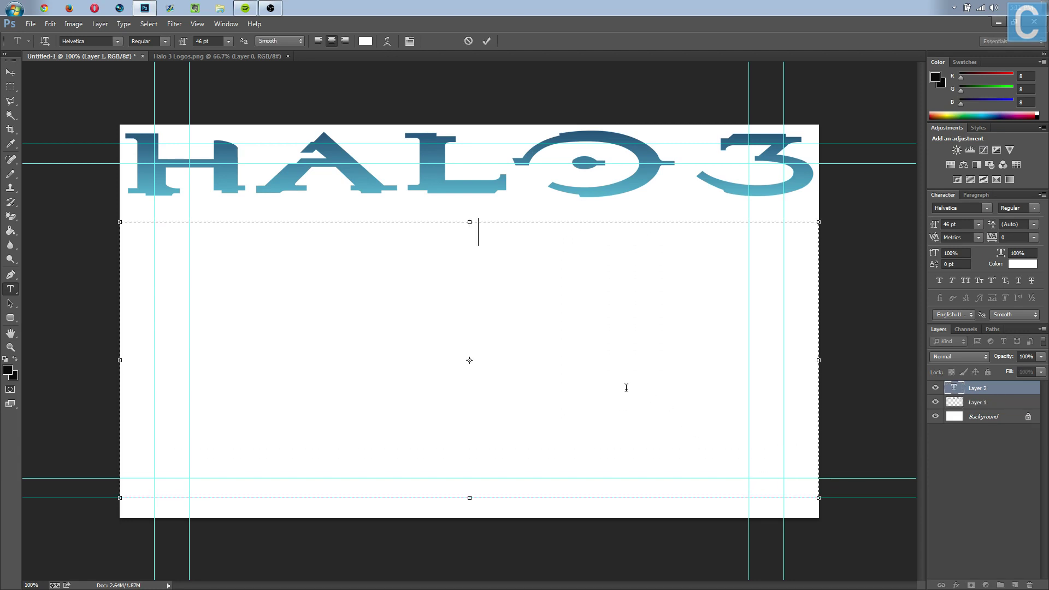
text(Finish the Fight!!!)
Make the caption pure black and insert the missing 'r' in 'Carying'.
key(Home)
key(shift+End)
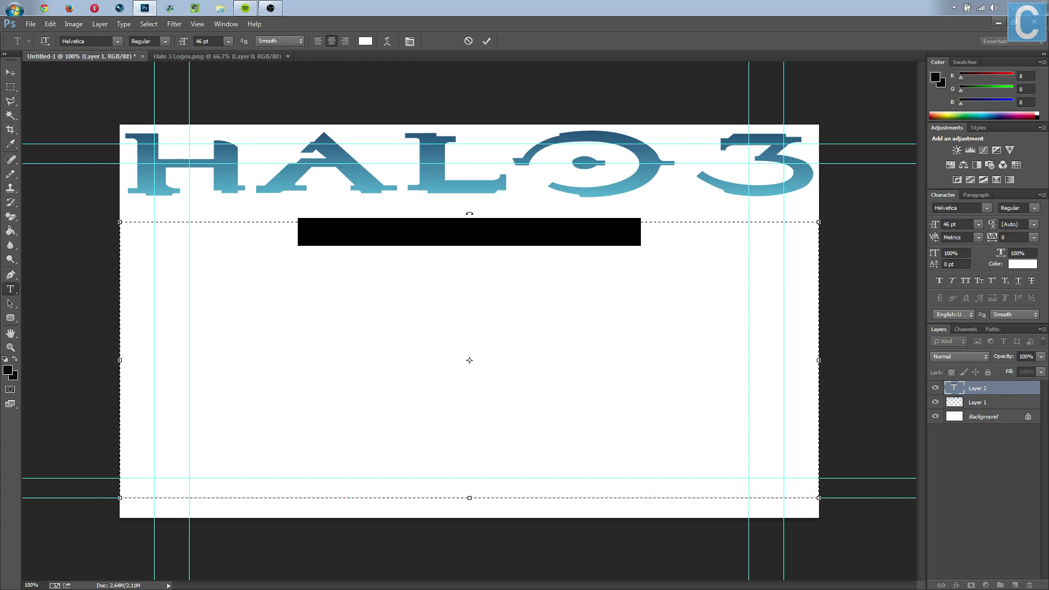
click(1018, 264)
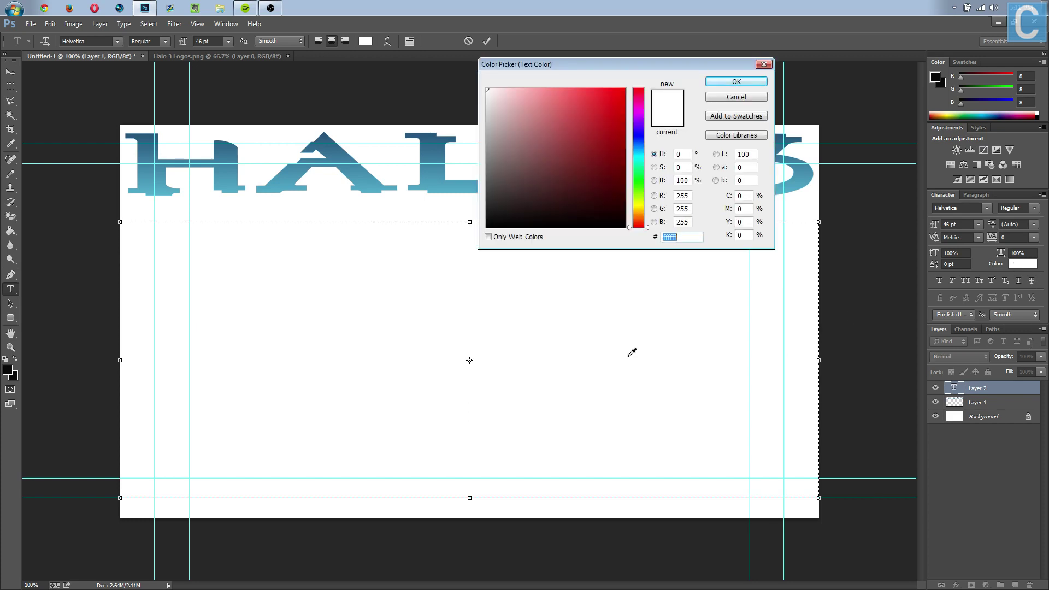
click(552, 205)
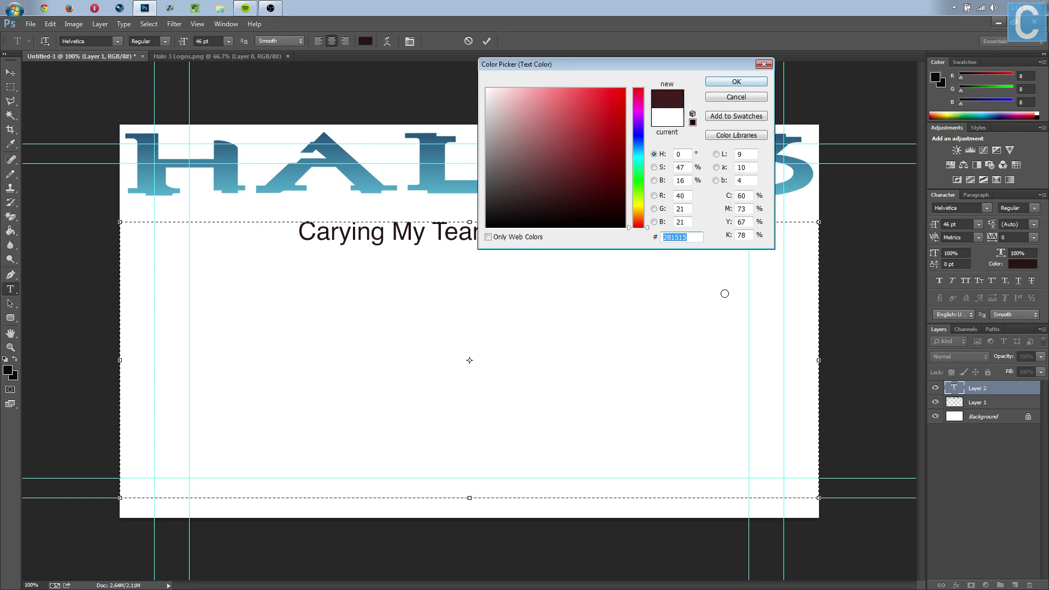
drag(725, 294, 725, 294)
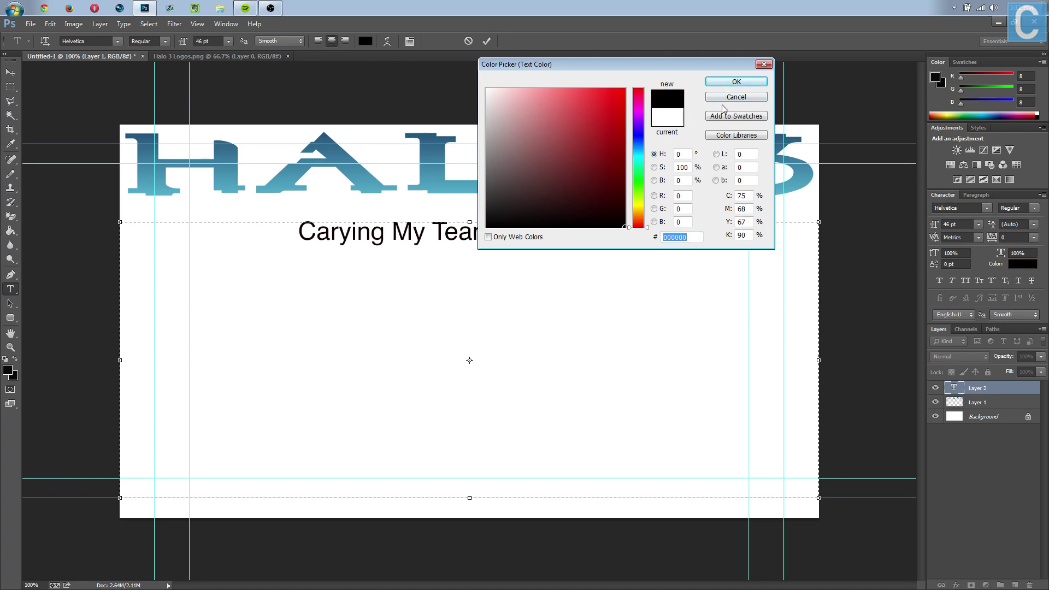
click(735, 81)
click(342, 253)
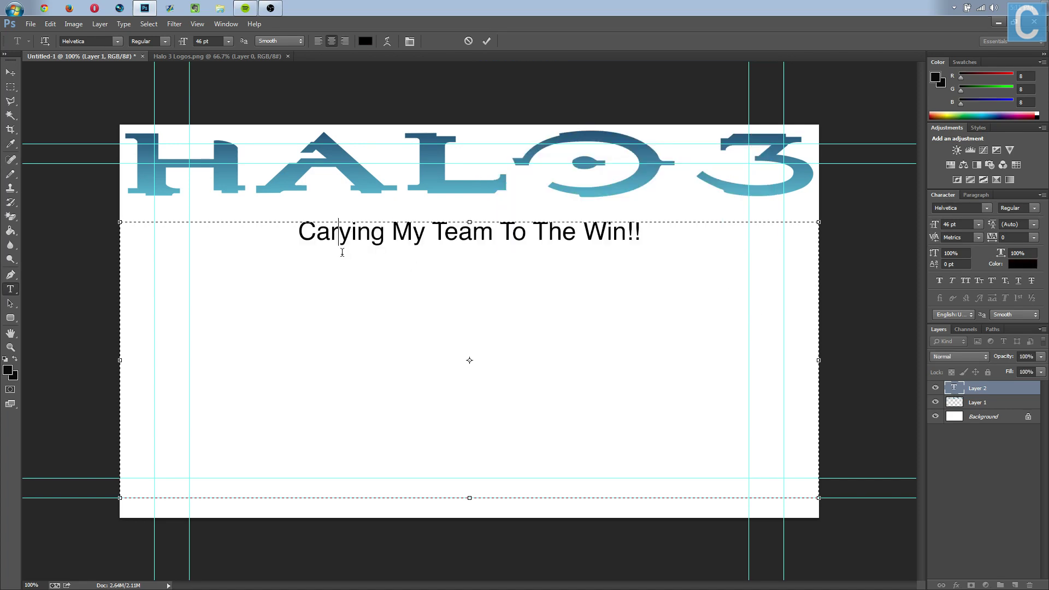
text(r)
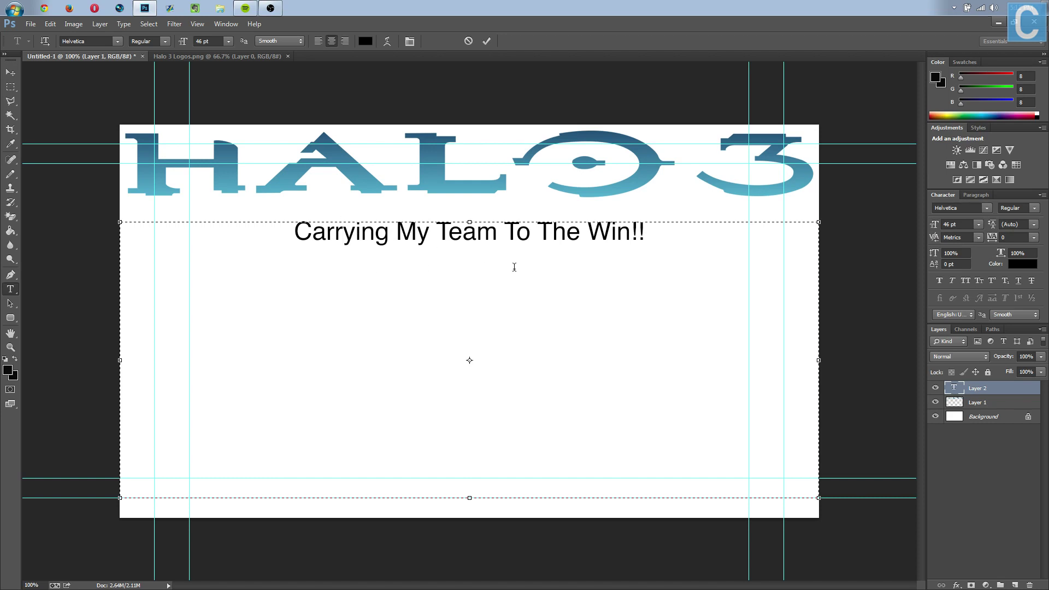
Raise the whole caption's font size to 179 pt and drag the text box taller.
key(Home)
key(shift+End)
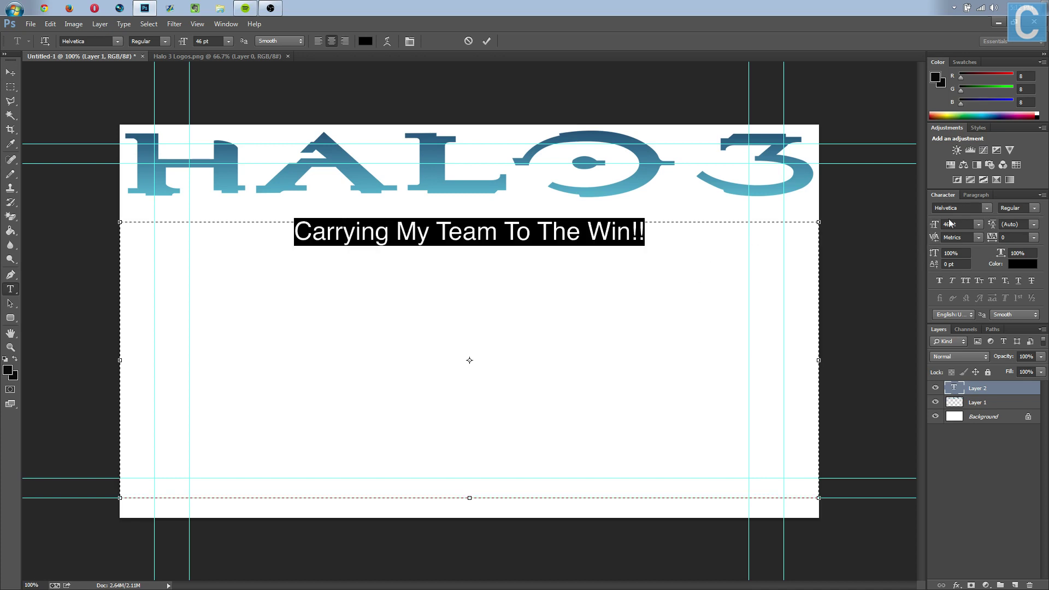
click(950, 223)
key(Up)
key(Up)
key(Up)
key(Up)
key(Up)
key(Up)
key(Up)
key(Up)
key(Up)
key(Up)
key(Up)
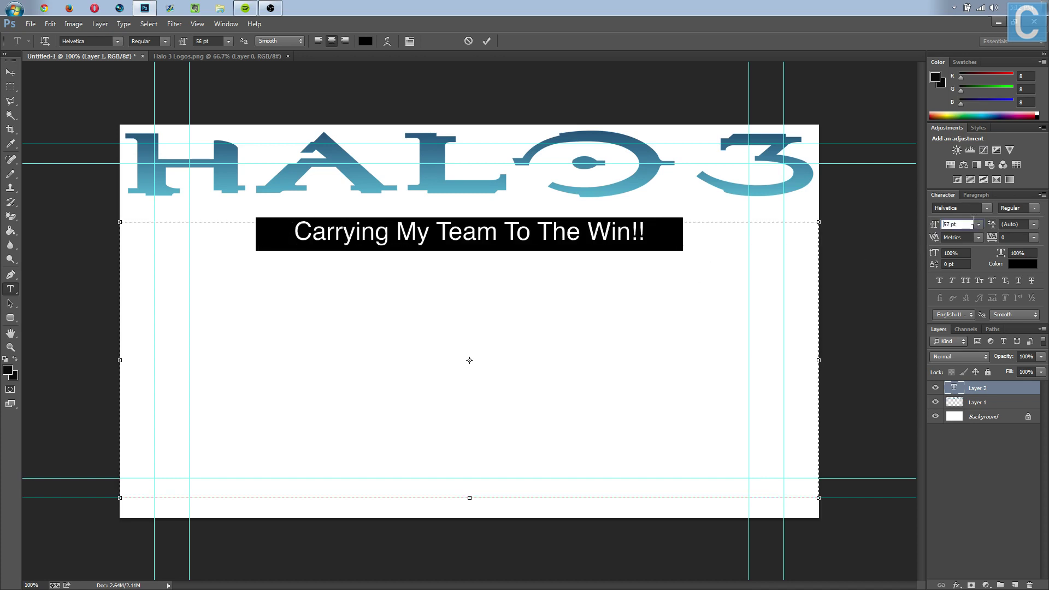
key(Up)
key(Up)
key(Up)
key(Up)
key(Up)
key(Up)
key(Up)
key(Up)
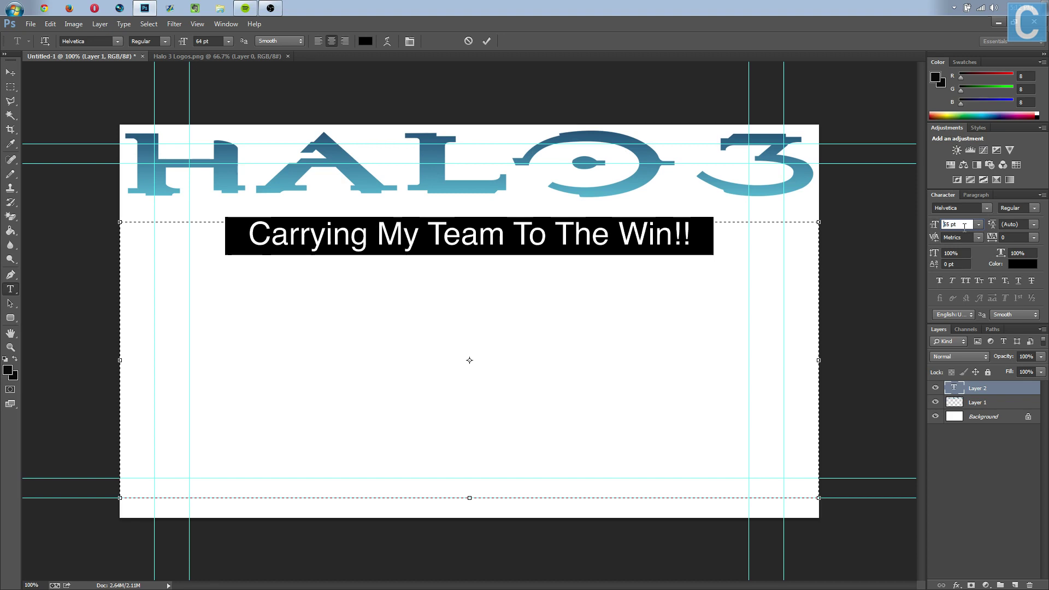
key(Up)
key(Up)
key(Up)
key(Up)
key(Up)
key(Up)
key(Up)
key(Up)
key(Up)
key(Up)
key(Up)
key(Up)
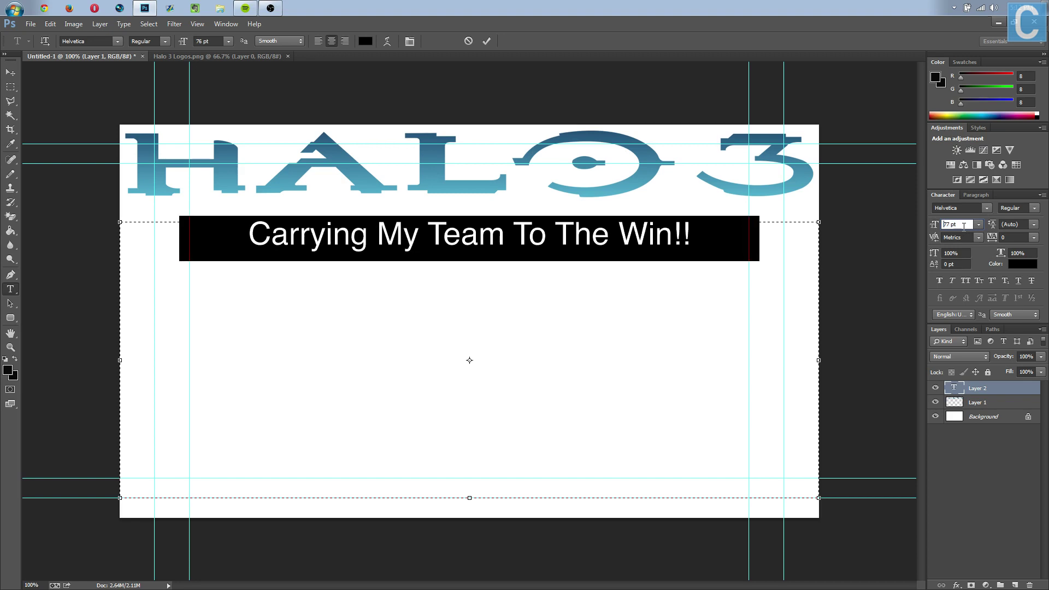
key(Up)
key(Up)
key(Up)
key(Up)
key(Up)
key(Up)
key(Up)
key(Up)
key(Up)
key(Up)
key(Up)
key(Up)
key(Up)
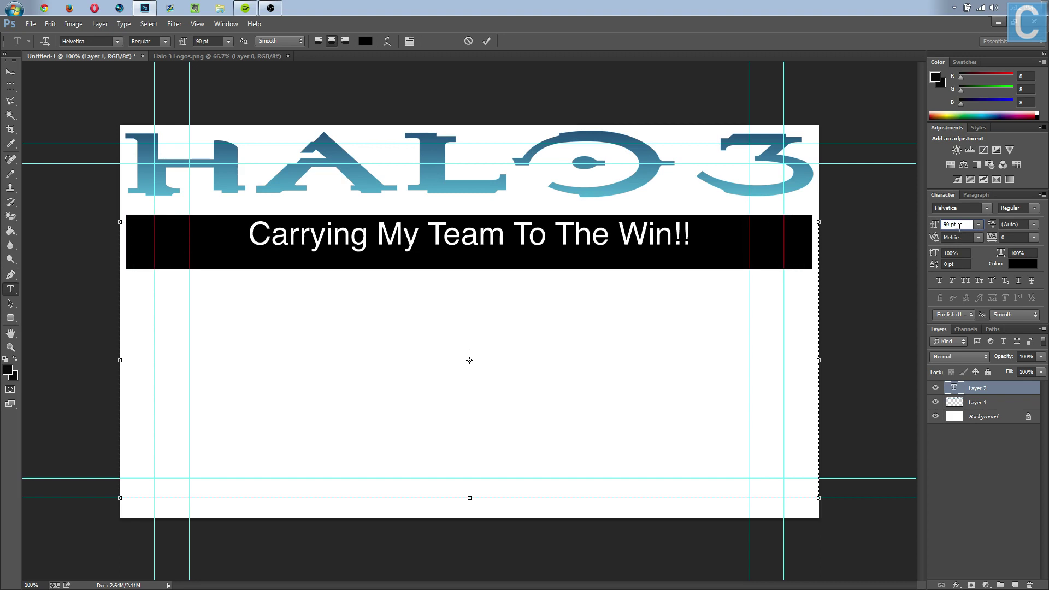
key(Up)
key(Up)
key(Up)
key(Up)
key(Up)
key(Up)
key(Up)
key(Up)
key(Up)
key(Up)
key(Up)
key(Up)
key(Up)
key(Up)
key(Up)
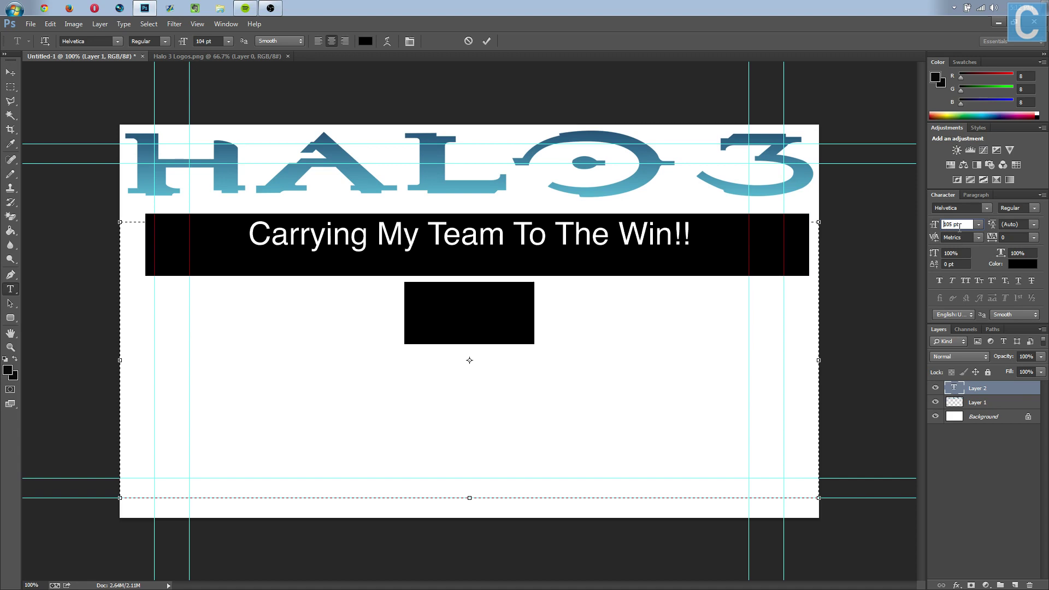
key(Up)
key(Up)
key(Up)
key(Up)
key(Up)
key(Up)
key(Up)
key(Up)
key(Up)
key(Up)
key(Up)
key(Up)
key(Up)
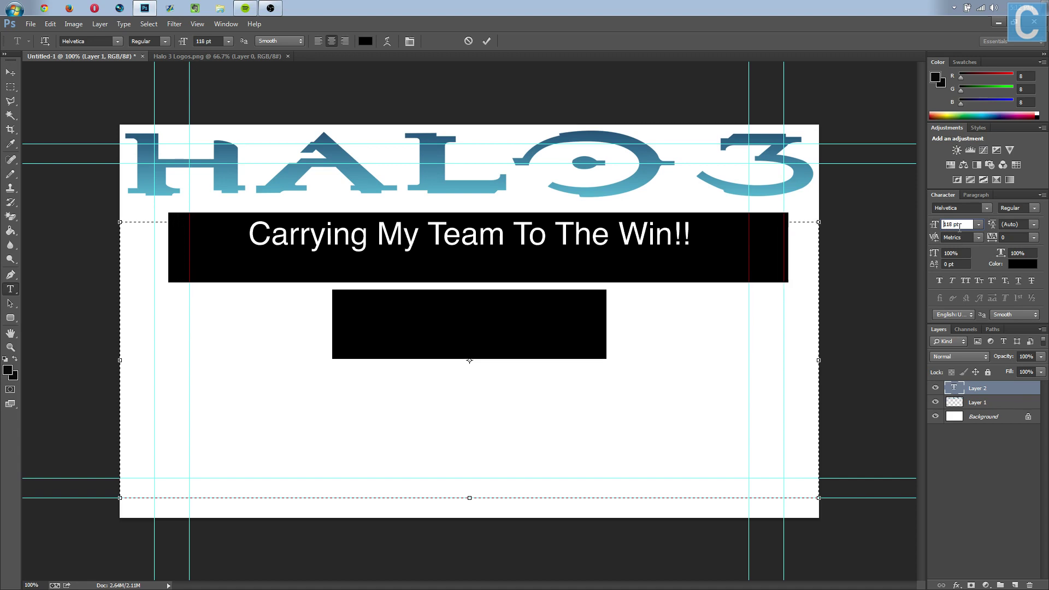
key(Up)
key(Up)
key(Up)
key(Up)
key(Up)
key(Up)
key(Up)
key(Up)
key(Up)
key(Up)
key(Up)
key(Up)
key(Up)
key(Up)
key(Up)
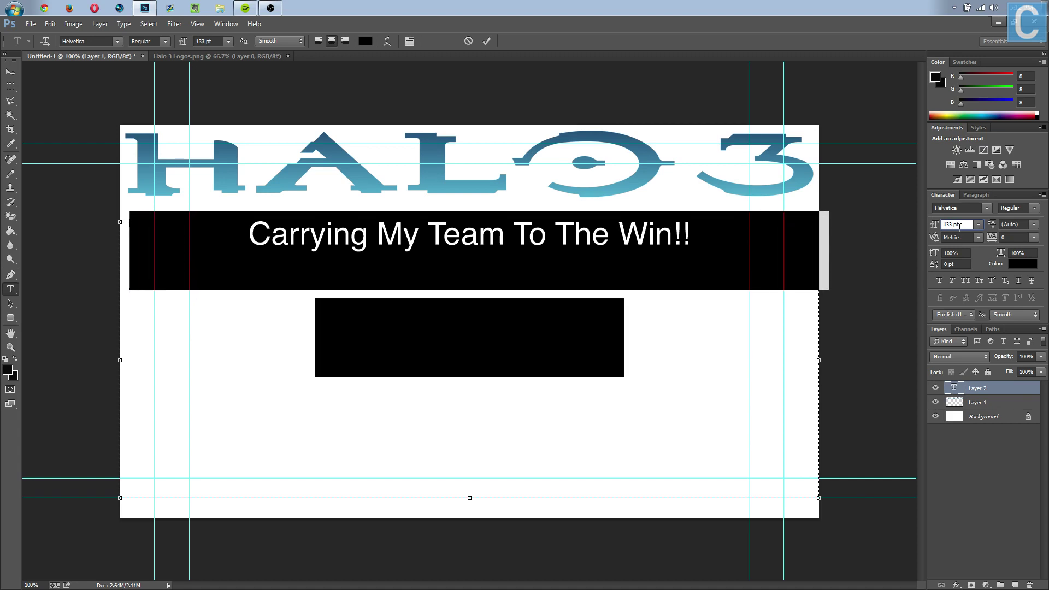
key(Up)
key(Up)
key(Up)
key(Up)
key(Up)
key(Up)
key(Up)
key(Up)
key(Up)
key(Up)
key(Up)
key(Up)
key(Up)
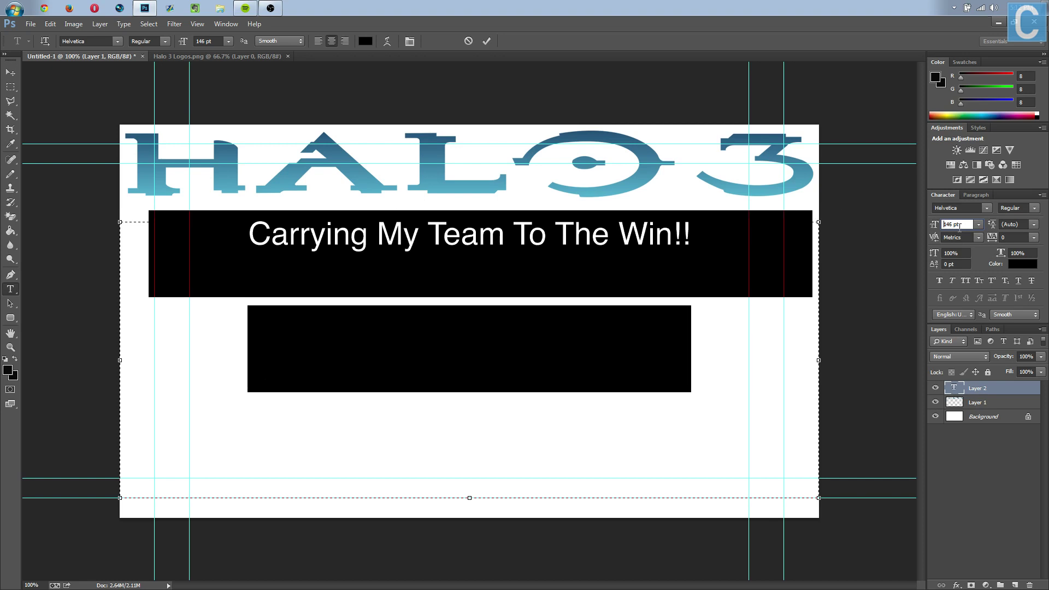
key(Up)
key(Up)
key(Up)
key(Up)
key(Up)
key(Up)
key(Up)
key(Up)
key(Up)
key(Up)
key(Up)
key(Up)
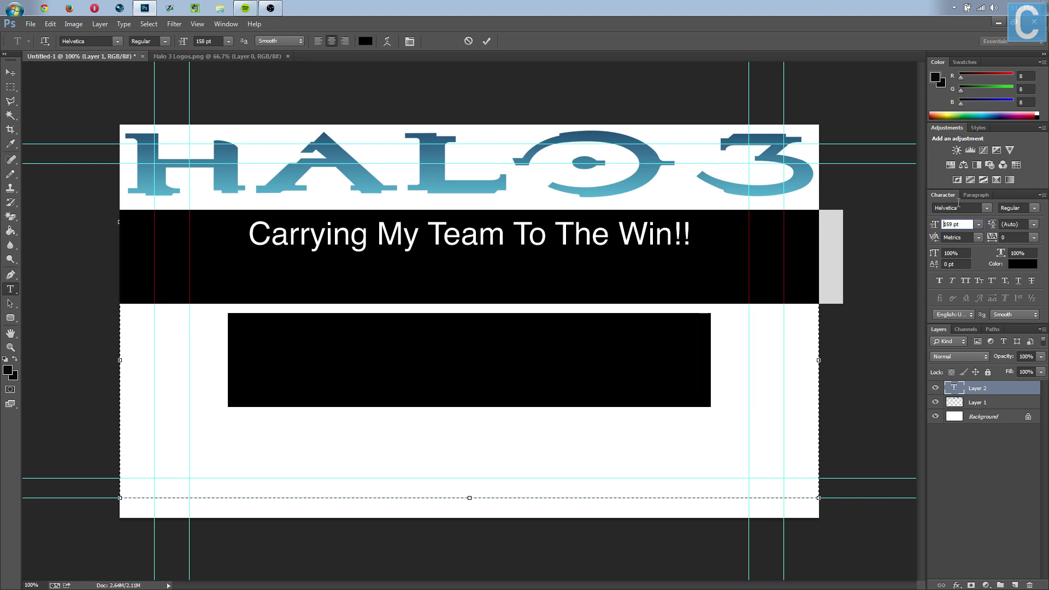
key(Up)
key(Up)
key(Up)
key(Up)
key(Up)
key(Up)
key(Up)
key(Up)
key(Up)
key(Up)
key(Up)
key(Up)
key(Up)
key(Up)
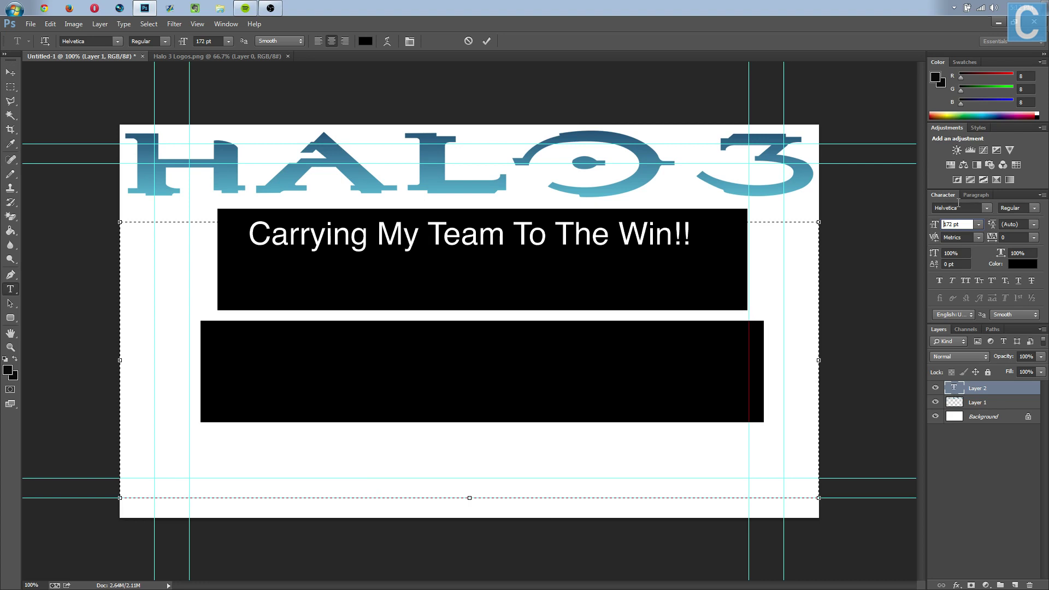
key(Up)
key(Up)
key(Up)
key(Up)
key(Up)
key(Up)
key(Up)
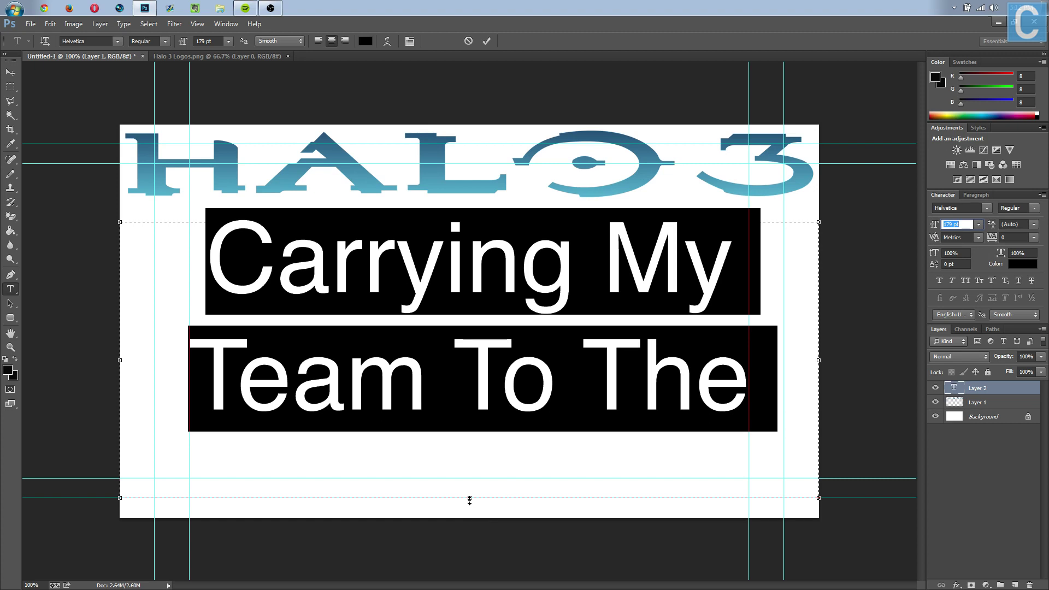
drag(470, 499, 473, 515)
click(470, 514)
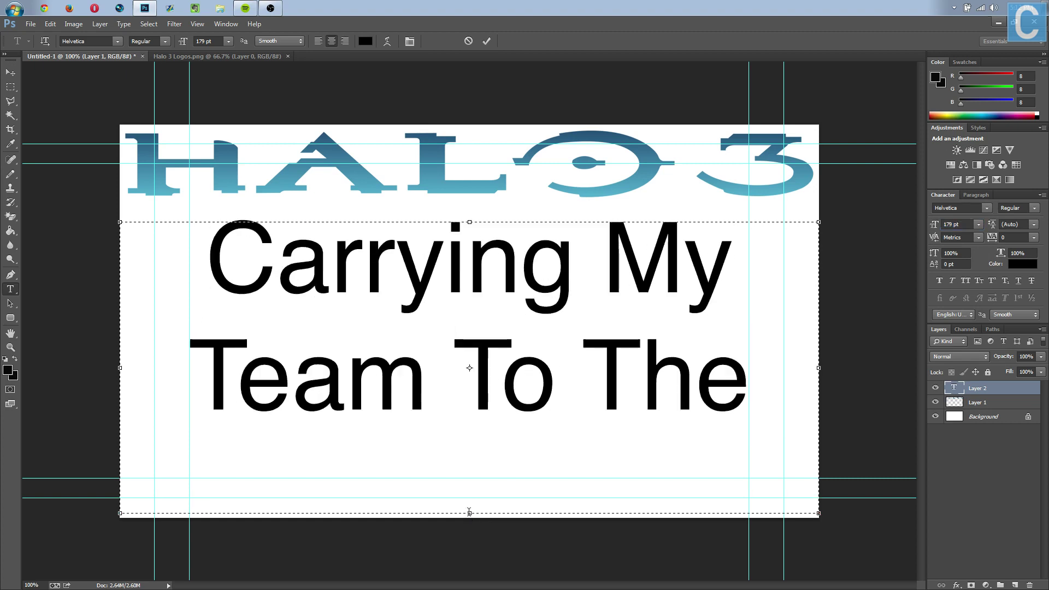
Extend the text box further down and apply the Halo font.
drag(469, 512, 472, 523)
click(986, 208)
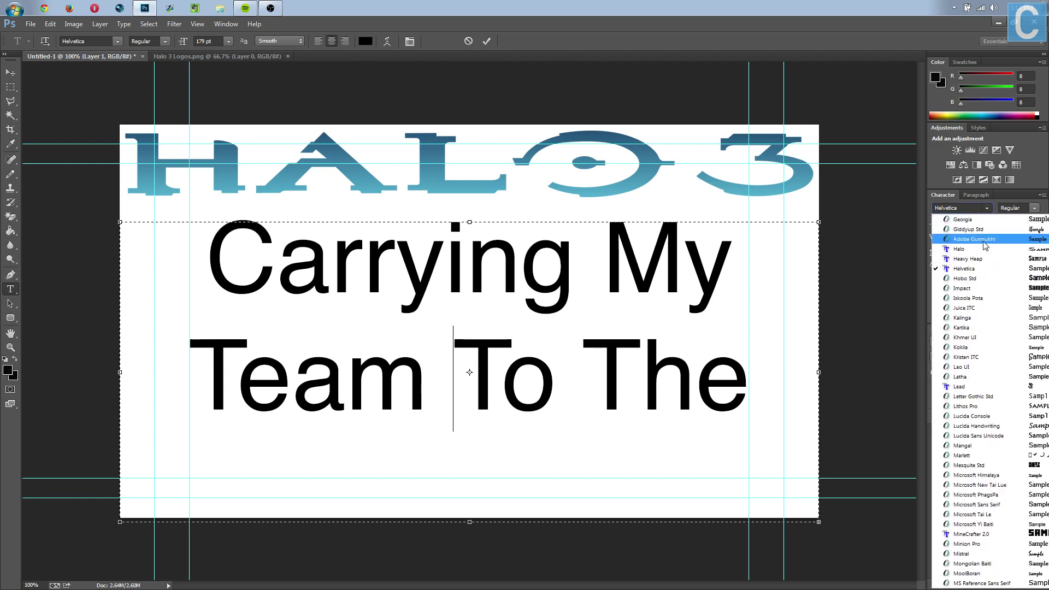
scroll(985, 241, down, 3)
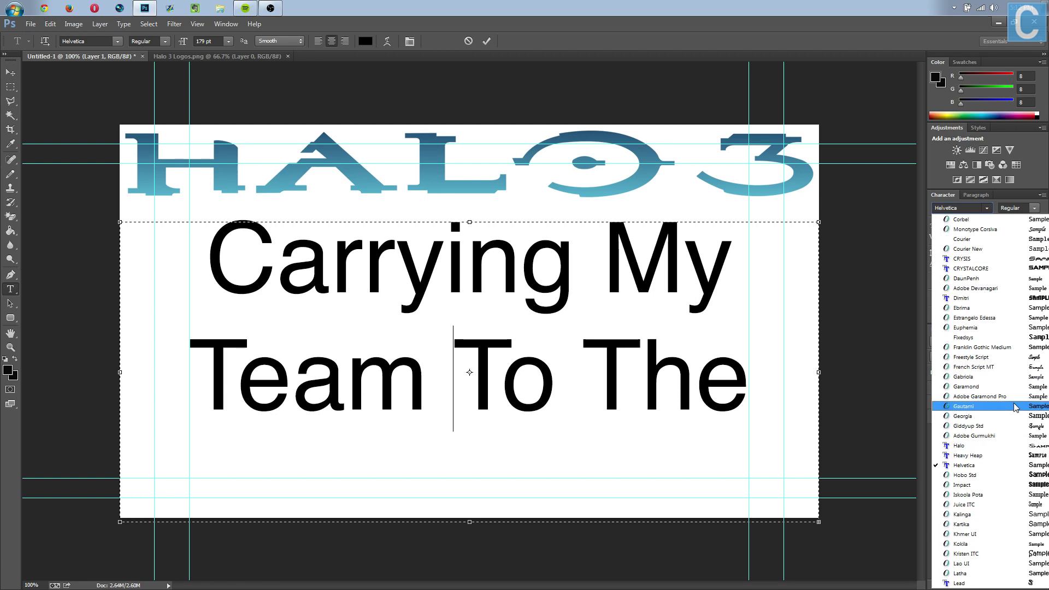
click(973, 445)
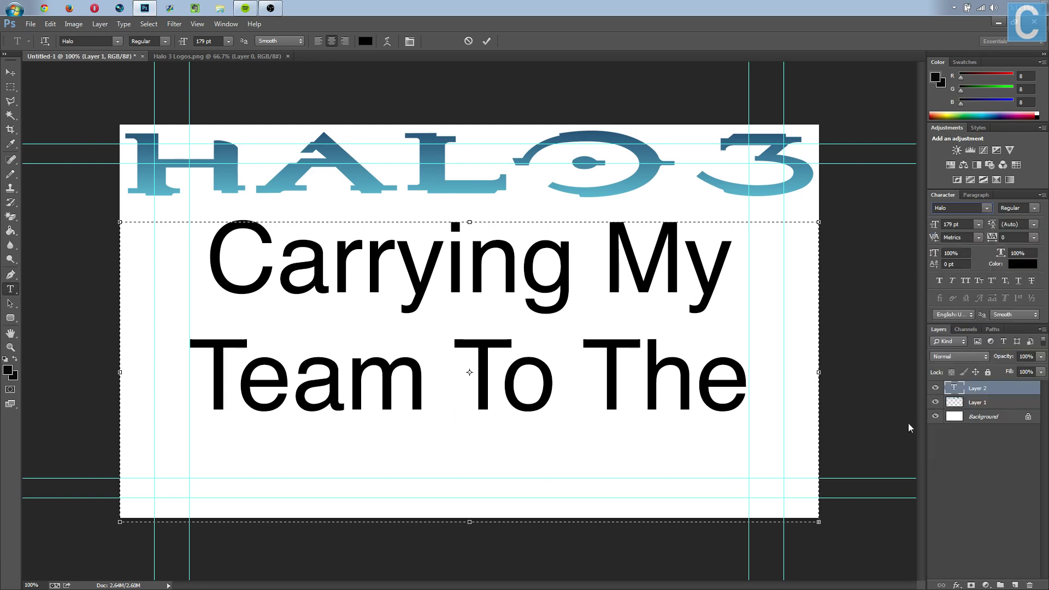
Select all the caption text and apply the Halo font to it.
key(ctrl+shift+Right)
key(Right)
key(ctrl+shift+Right)
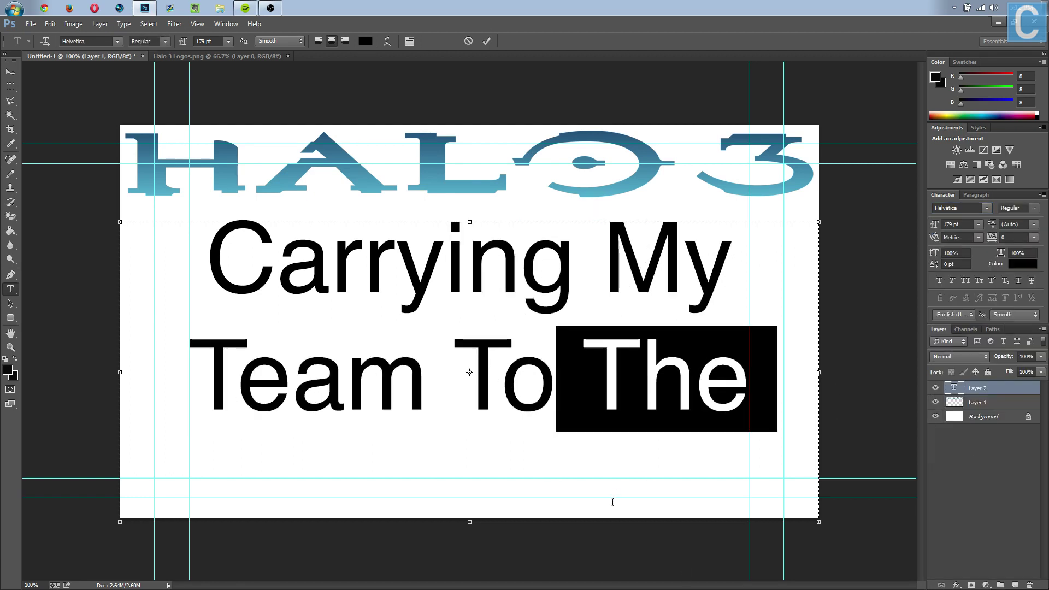
key(ctrl+a)
click(987, 208)
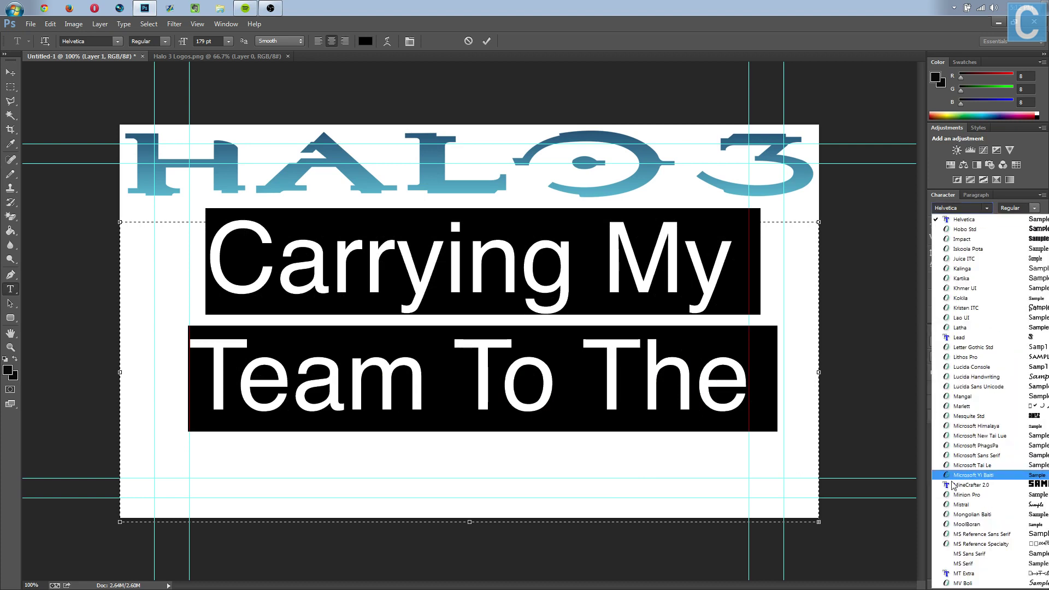
scroll(961, 382, up, 3)
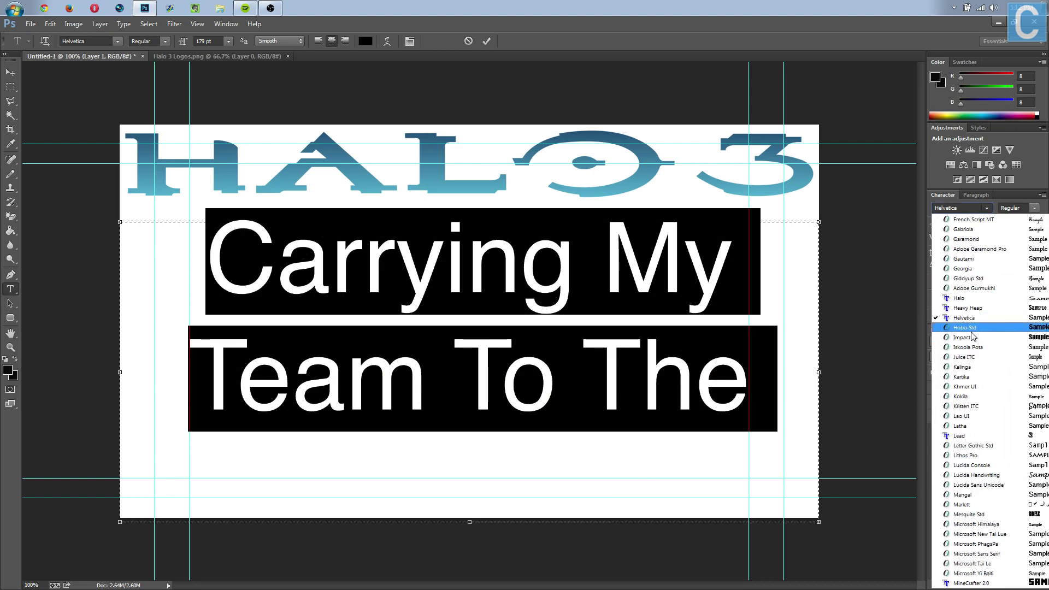
click(962, 300)
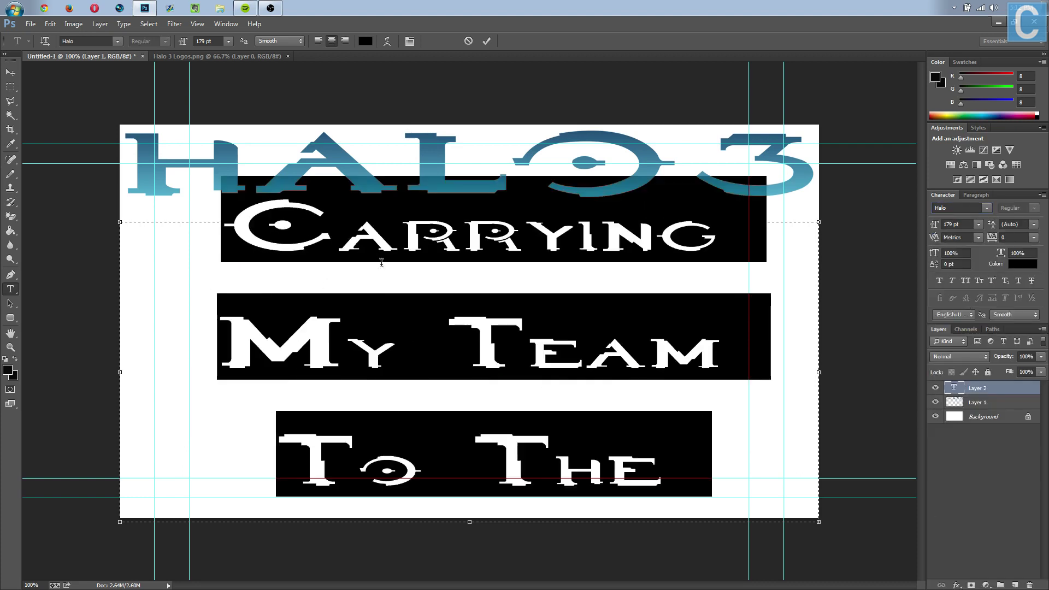
Switch the caption's font to Bebas Neue.
click(987, 208)
scroll(978, 290, up, 5)
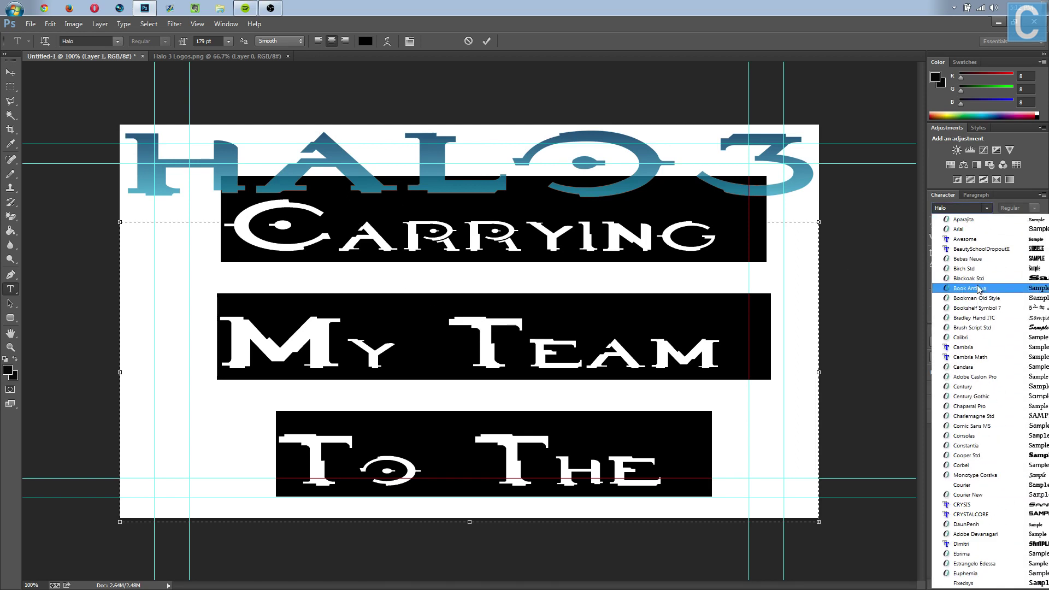
click(967, 258)
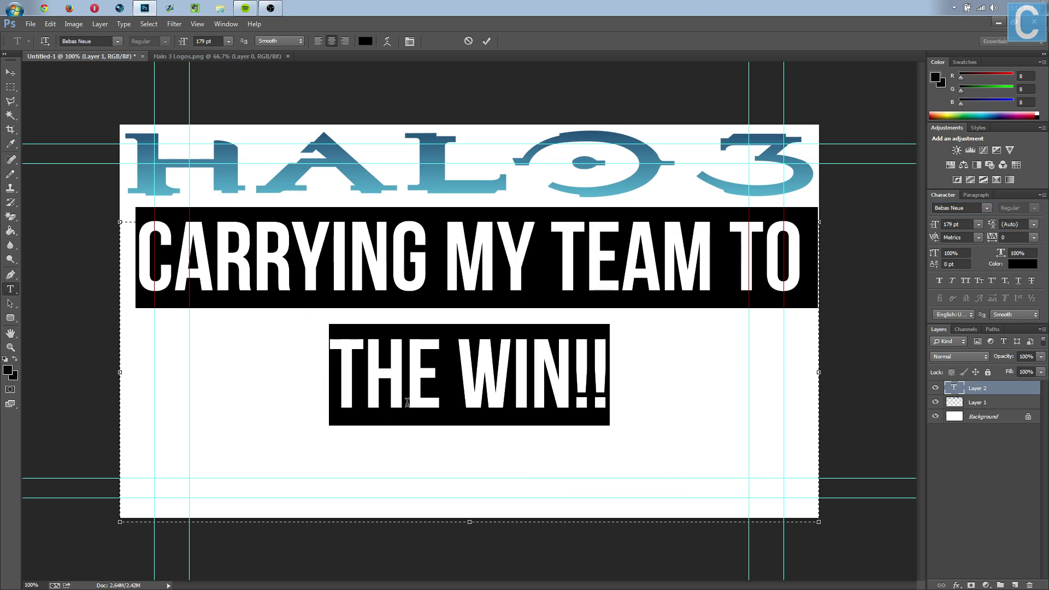
click(960, 225)
Scroll the caption's font size up to 228 pt and commit the text.
scroll(960, 224, up, 6)
scroll(960, 224, up, 11)
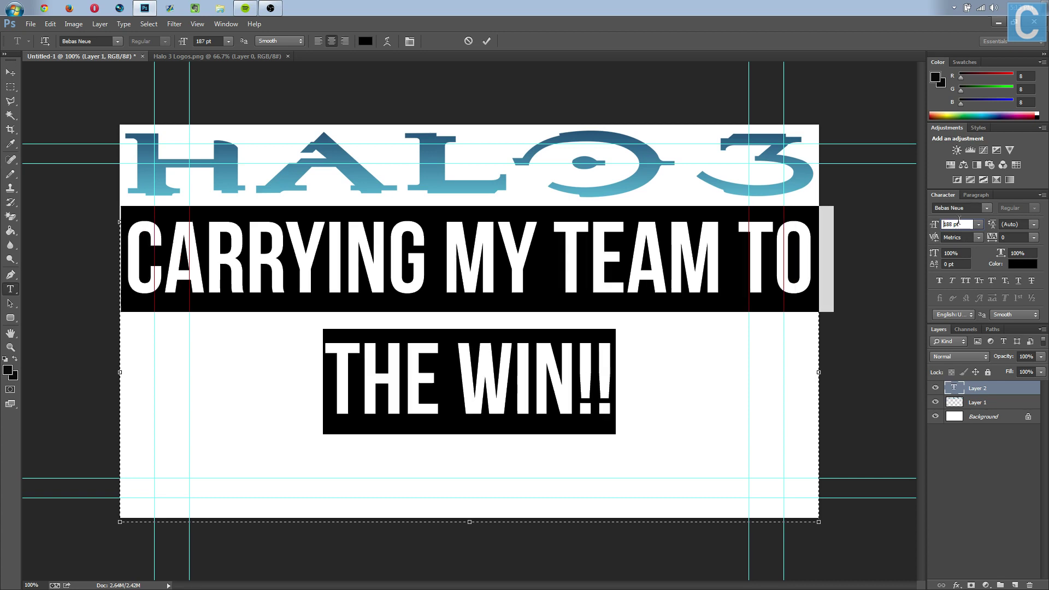
scroll(960, 223, up, 6)
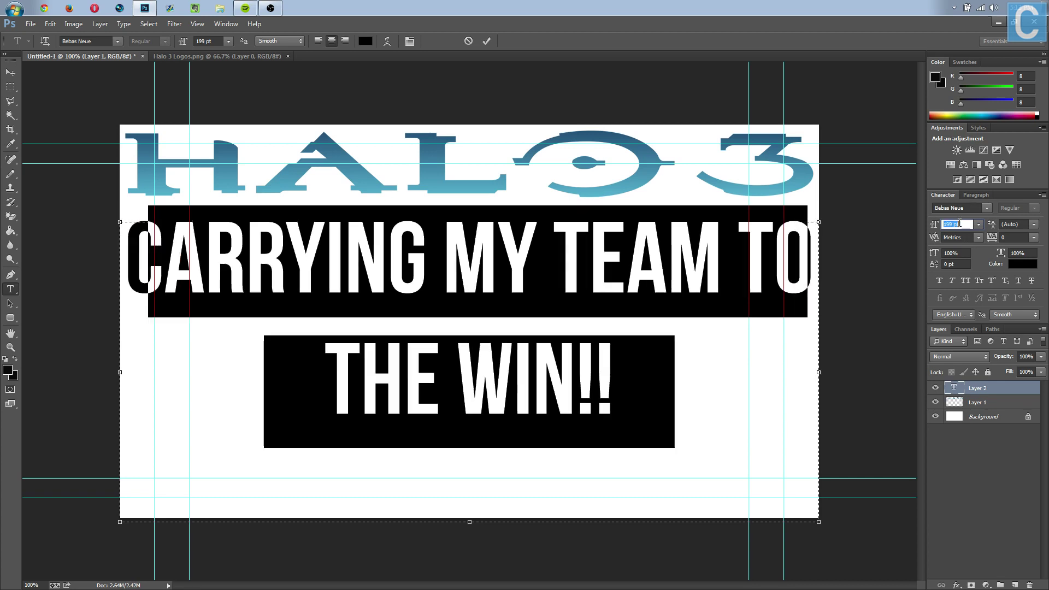
scroll(956, 224, up, 13)
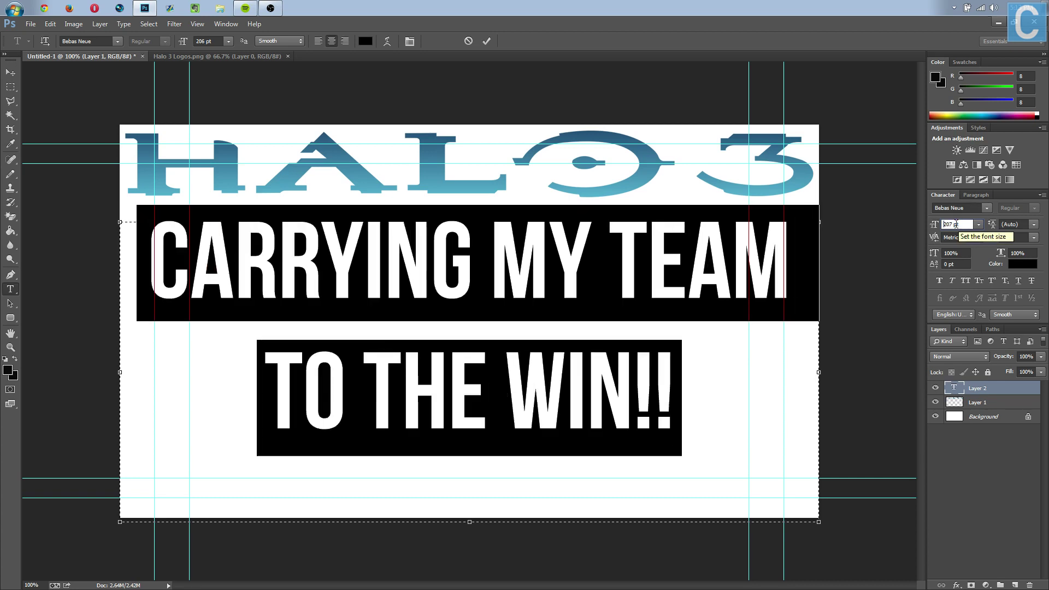
scroll(956, 224, up, 4)
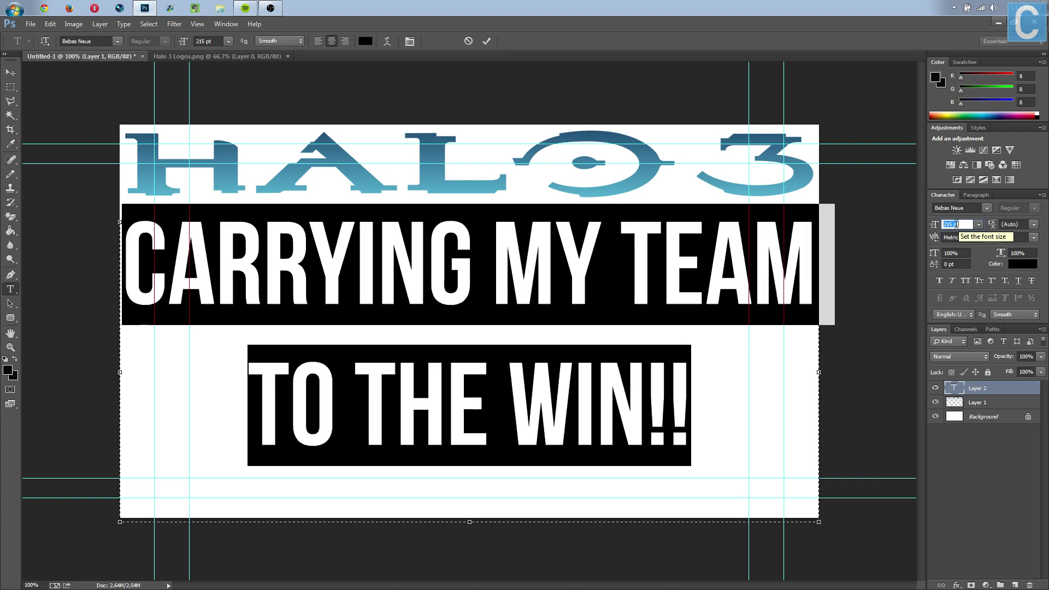
scroll(956, 224, up, 8)
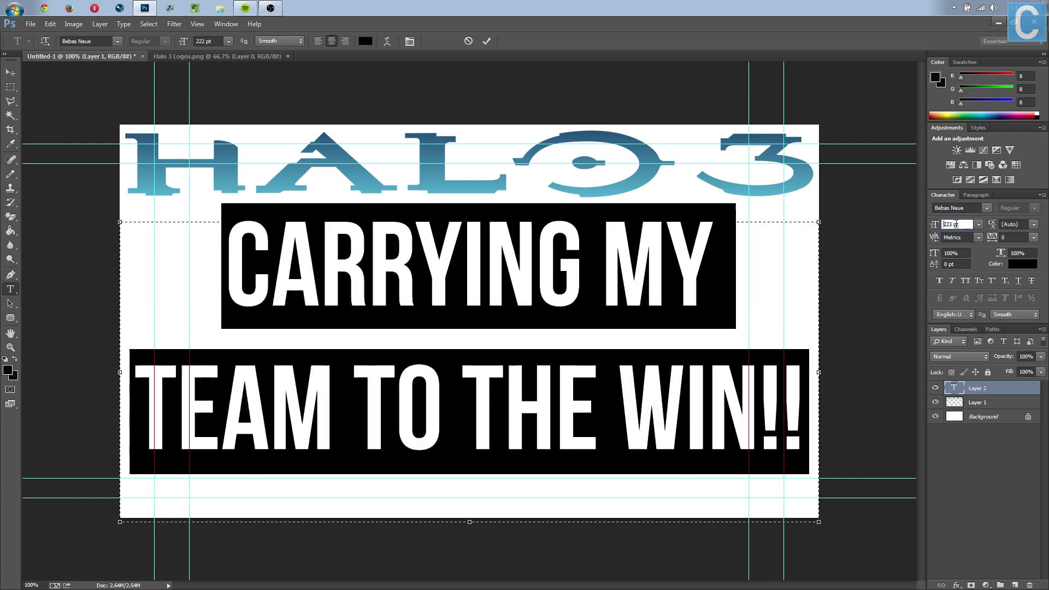
scroll(958, 225, up, 2)
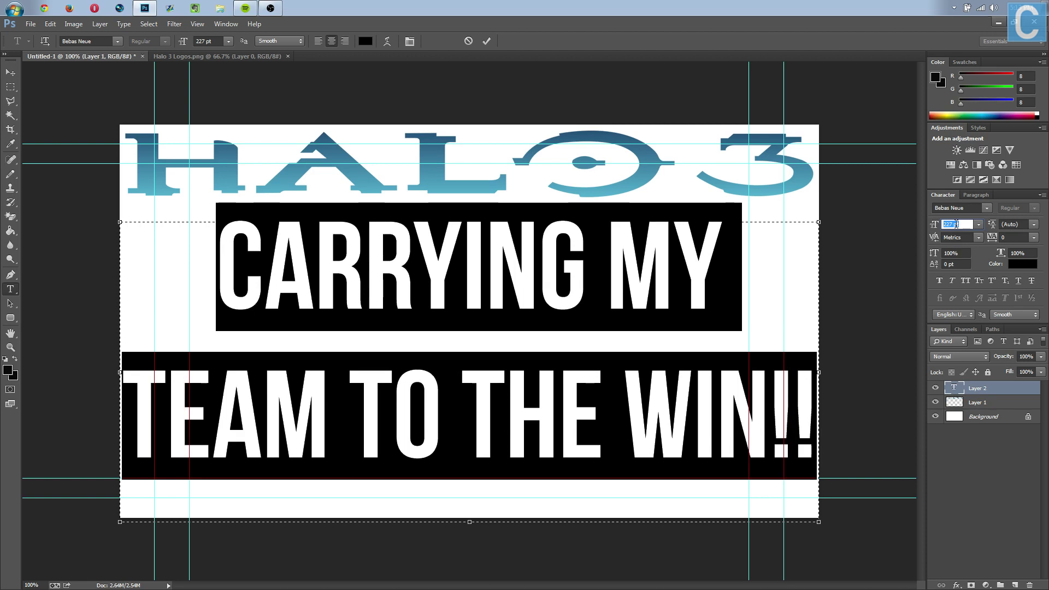
scroll(956, 225, up, 1)
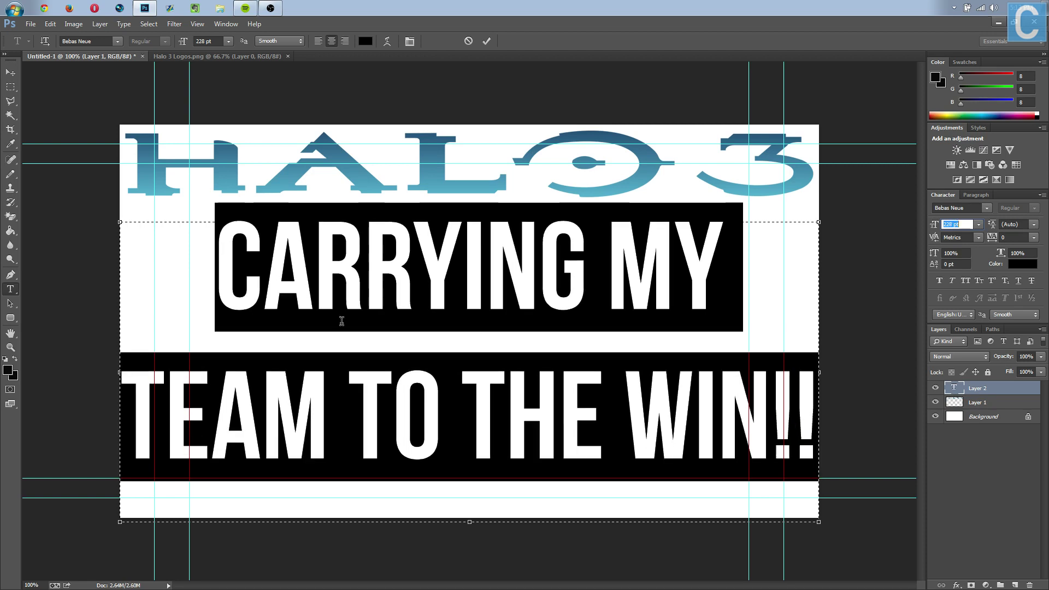
click(9, 72)
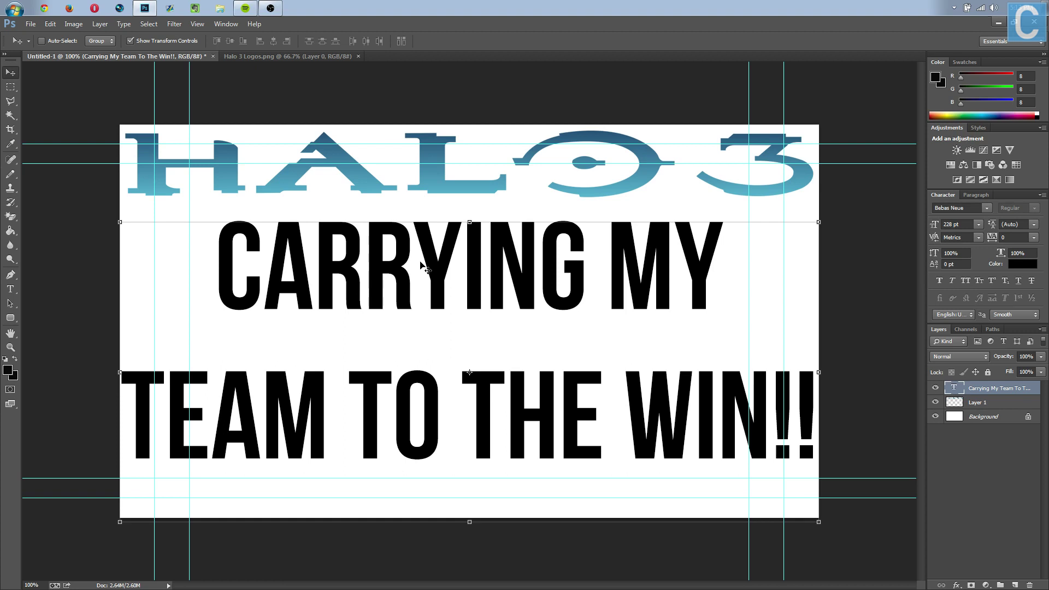
click(10, 289)
Select all the caption text, set its vertical scale to 130%, and commit.
click(315, 263)
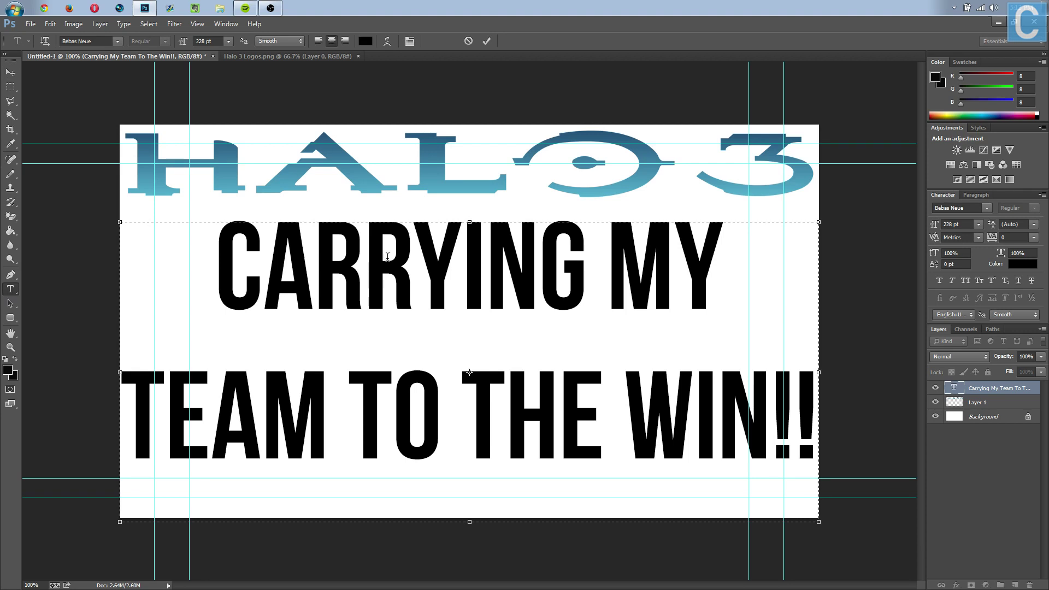
key(ctrl+a)
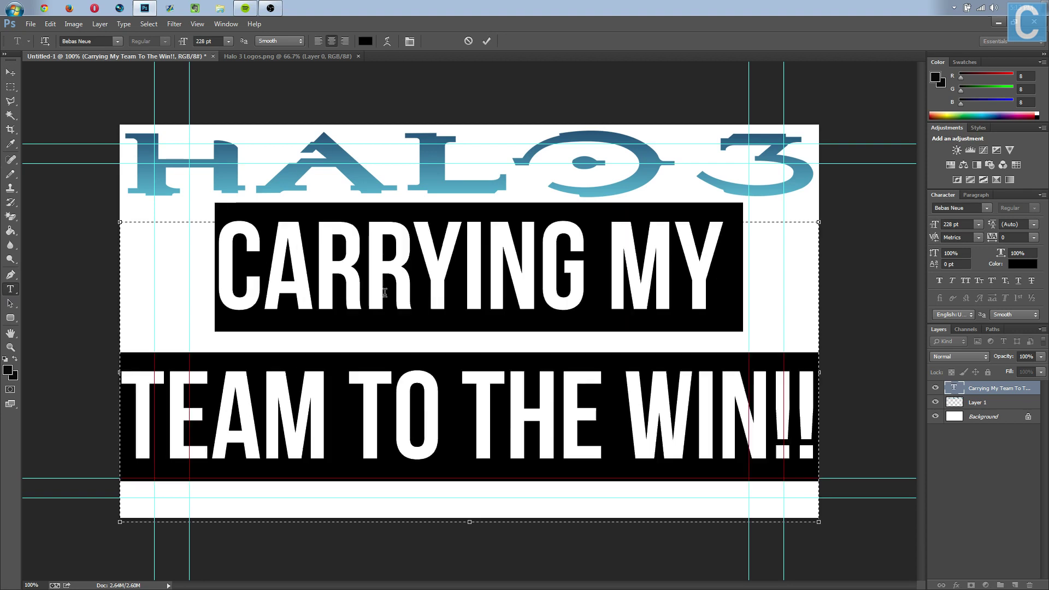
click(952, 253)
key(Up)
key(Up)
key(Up)
key(Up)
key(Up)
key(Up)
key(Up)
key(Up)
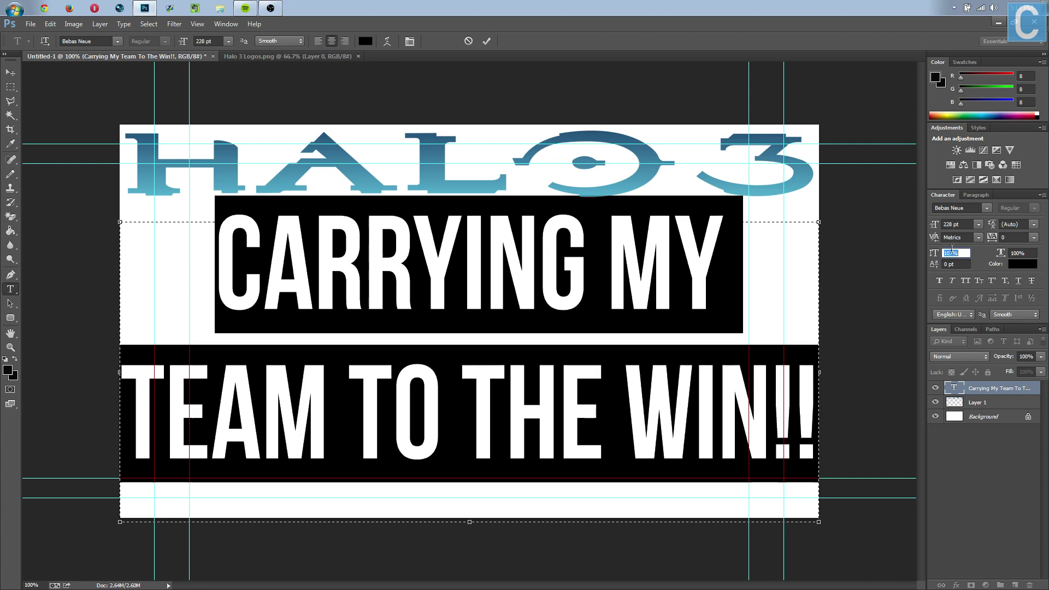
key(Up)
key(Up)
key(Up)
key(Up)
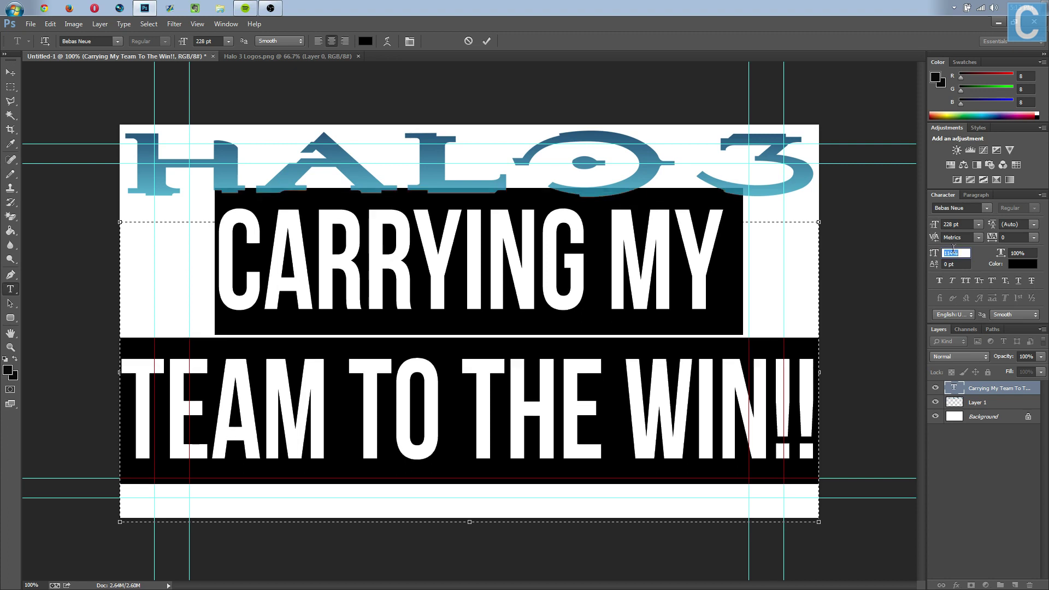
key(Up)
key(Up)
key(Up)
key(Up)
key(Up)
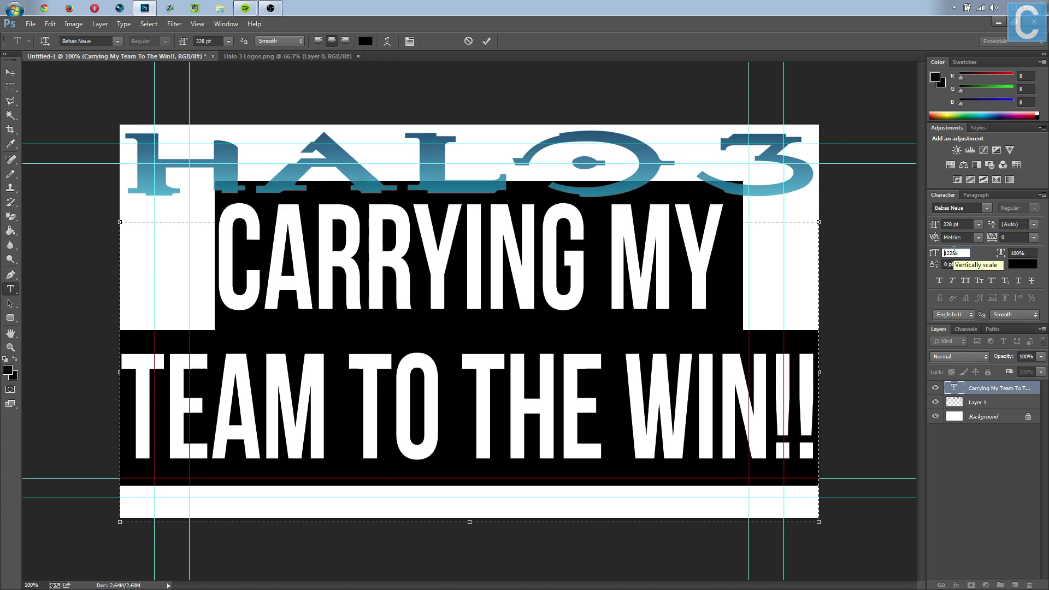
key(Up)
key(Up)
key(Up)
key(Up)
key(Up)
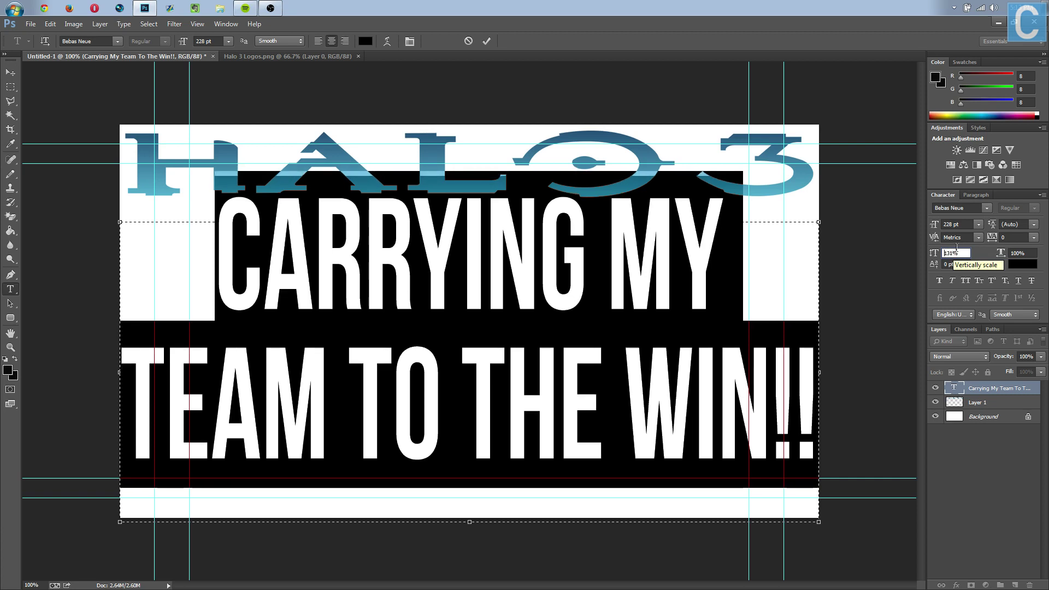
key(Down)
key(Down)
key(Down)
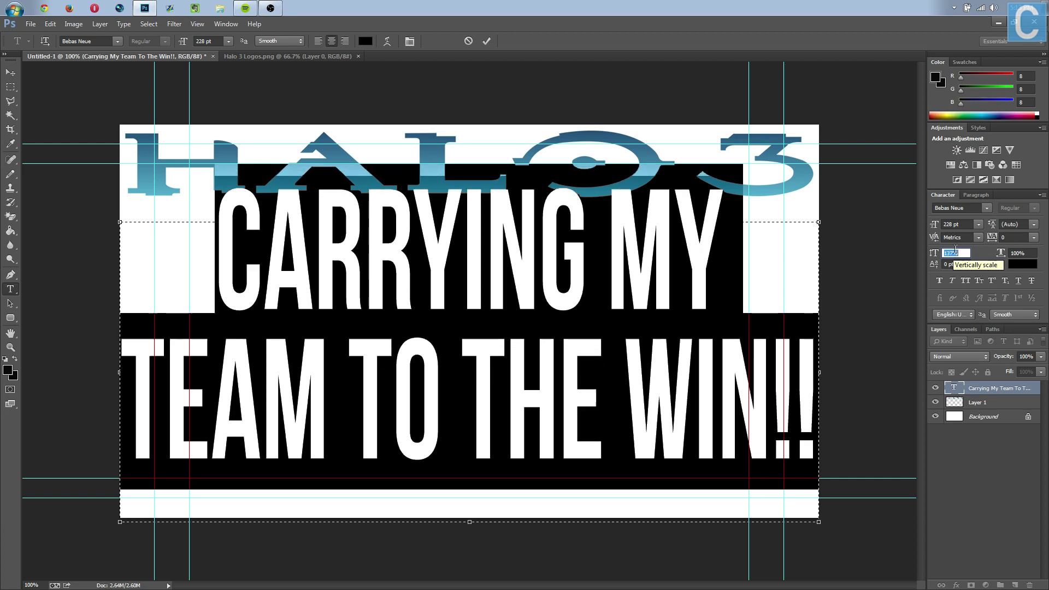
key(Down)
key(Down)
key(Down)
key(Down)
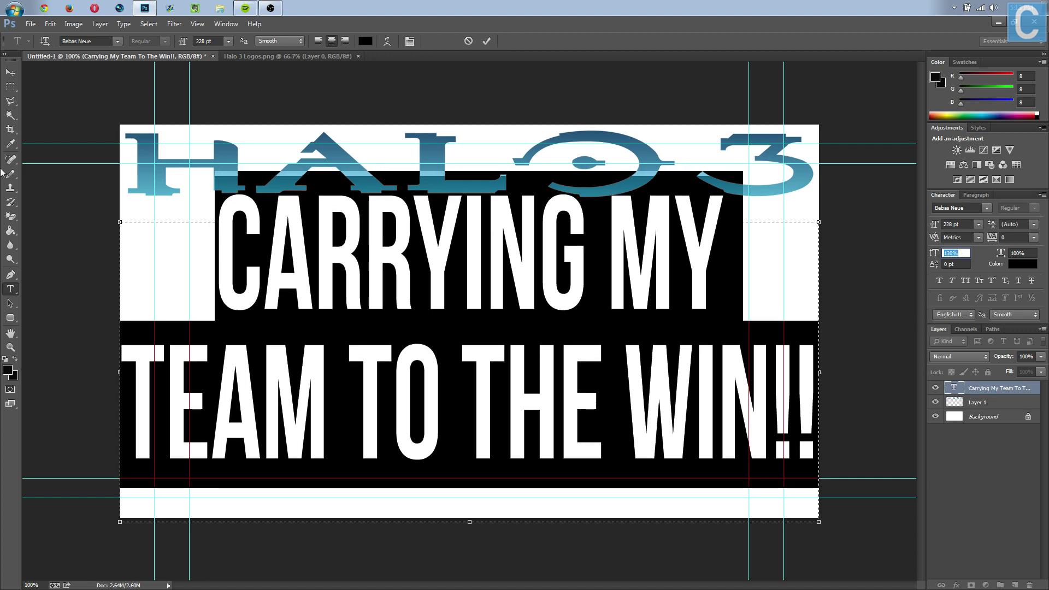
click(13, 72)
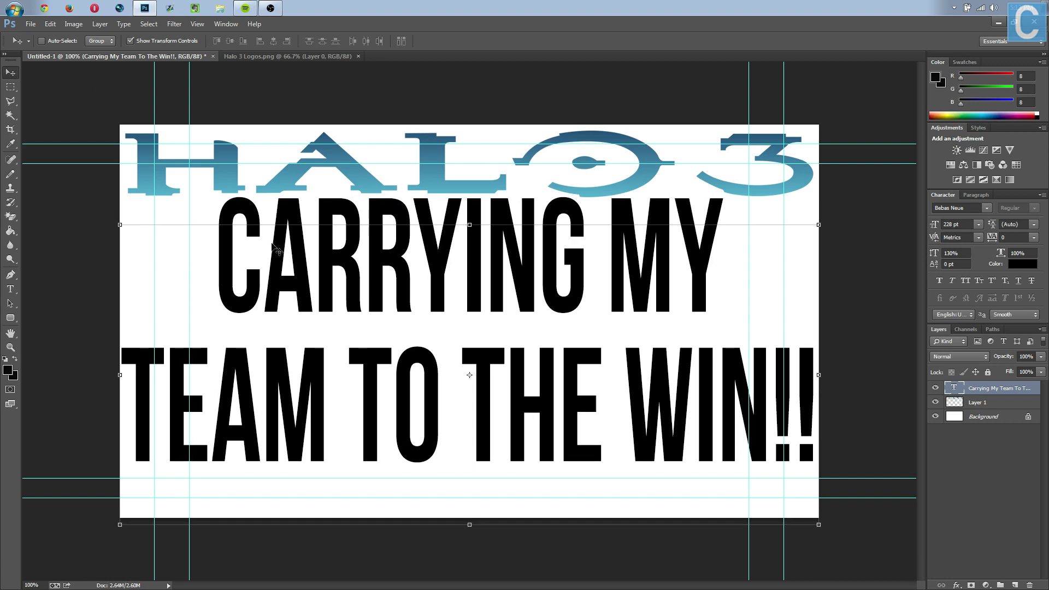
Move the caption slightly lower, apply Faux Italic, and nudge it horizontally into place.
drag(352, 255, 352, 269)
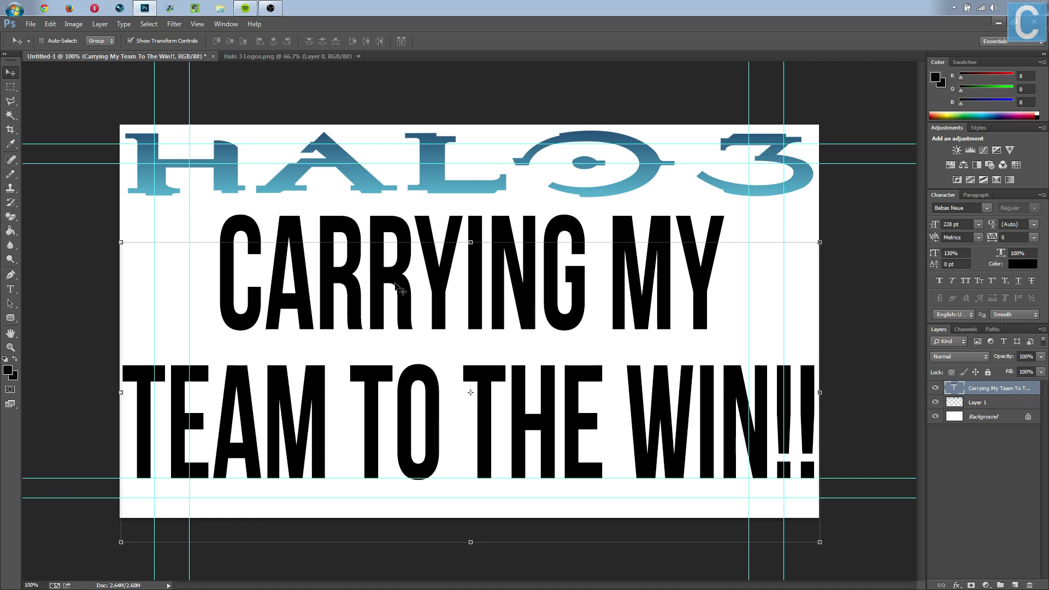
click(953, 281)
key(Left)
key(Left)
key(Left)
key(Left)
key(Left)
key(Left)
key(Left)
key(Left)
key(Left)
key(Left)
key(Left)
key(Left)
key(Left)
key(Left)
key(Left)
key(Left)
key(Left)
key(Left)
key(Left)
key(Left)
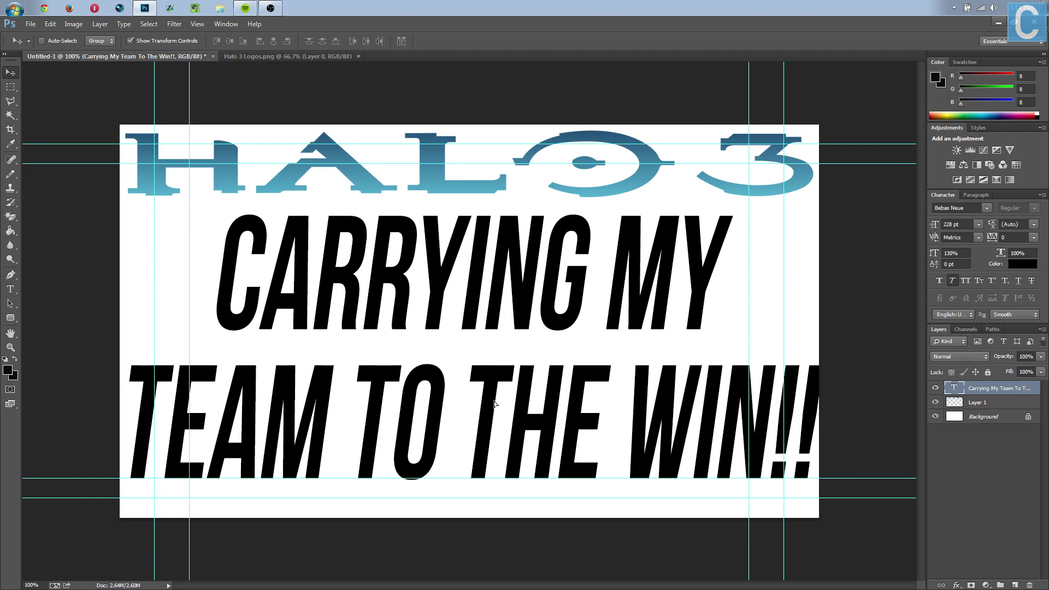
key(Right)
key(Right)
key(Right)
key(Right)
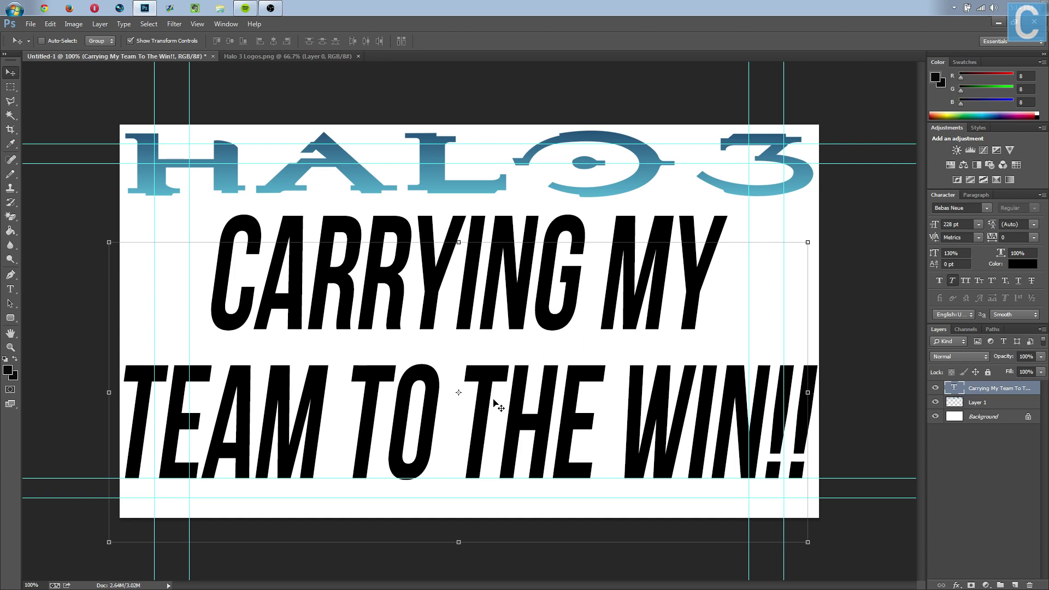
right_click(1011, 395)
Open the caption layer's Blending Options and add a white #ffffff Color Overlay.
click(928, 137)
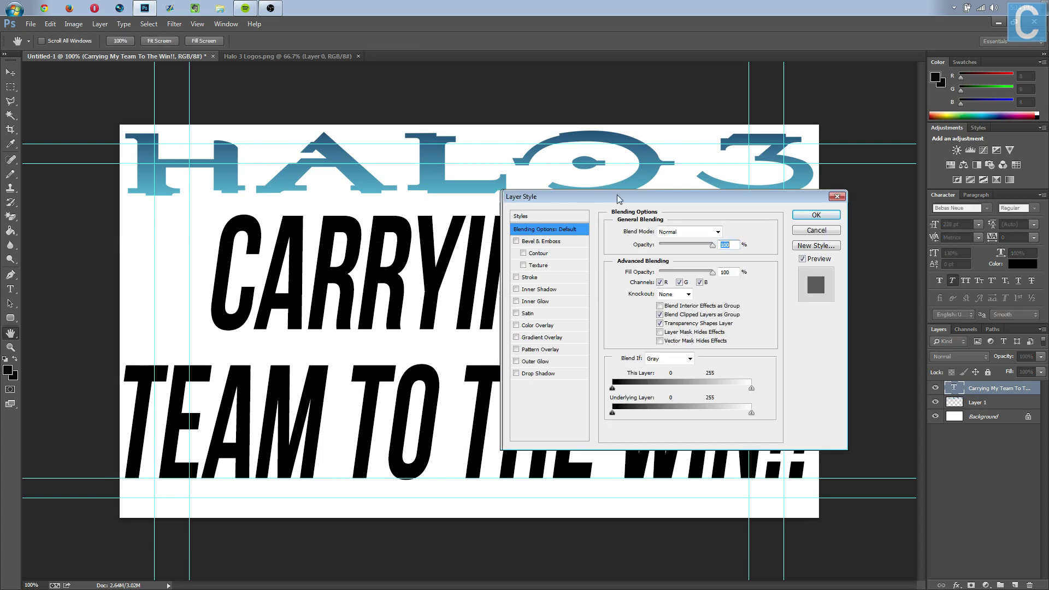
drag(619, 198, 704, 156)
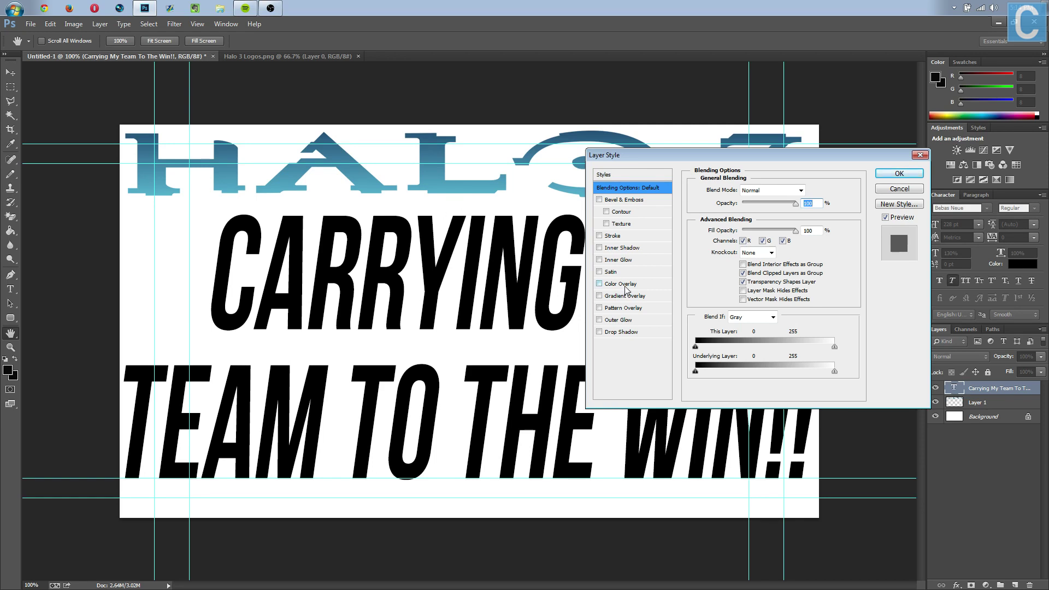
click(616, 285)
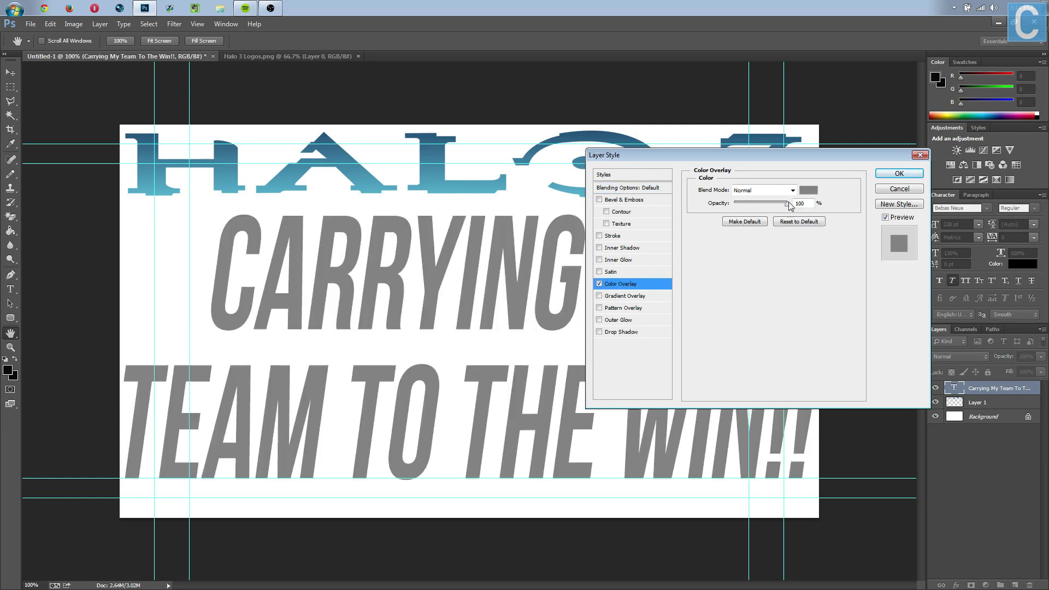
click(805, 191)
text(ffffff)
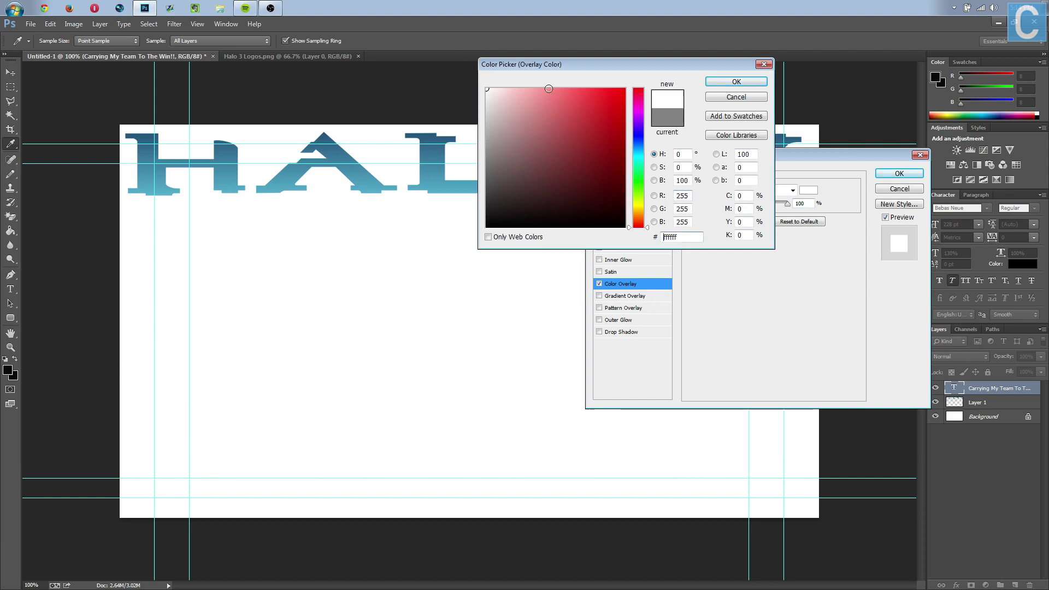
click(713, 83)
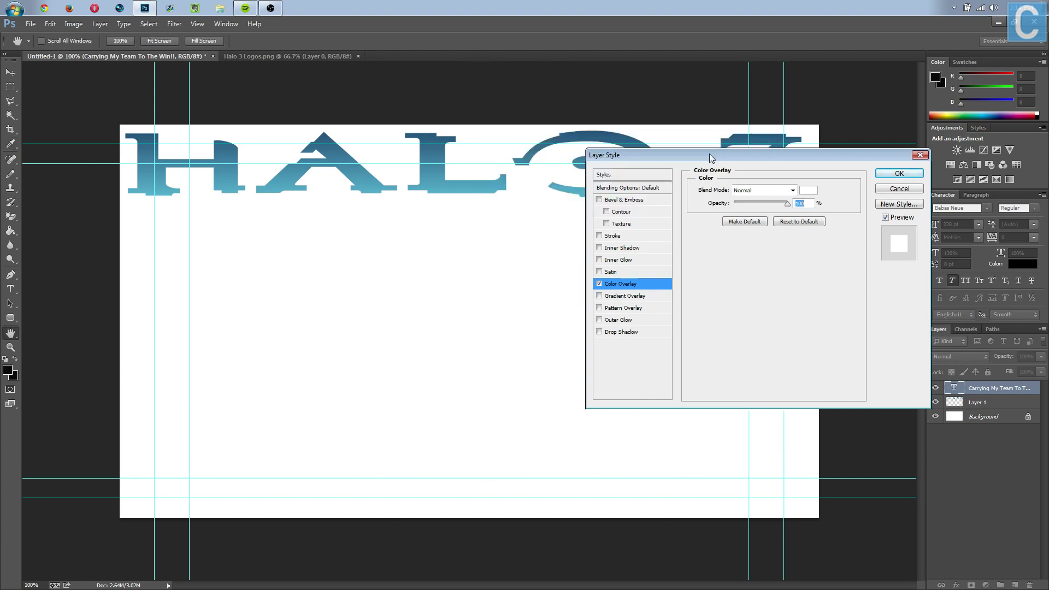
Add a thick black outline stroke and a 14 px drop shadow, then apply the styles.
click(613, 237)
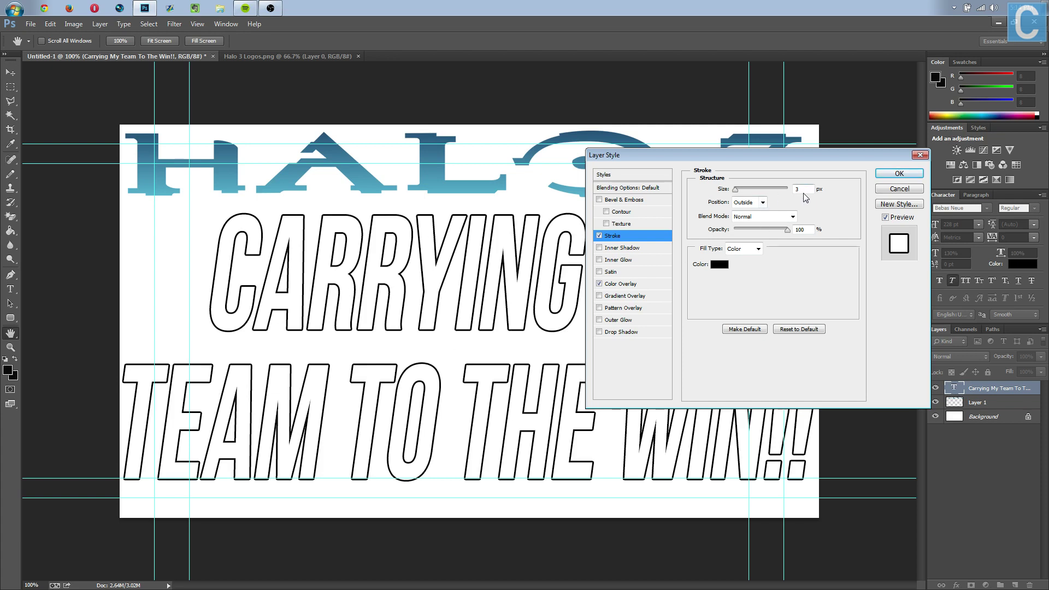
scroll(806, 191, up, 5)
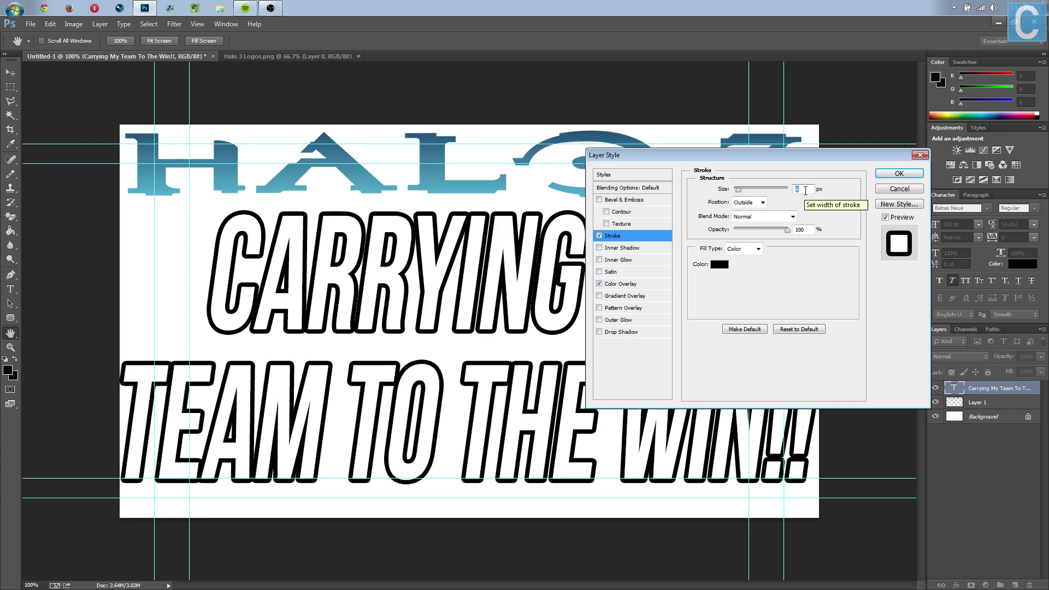
scroll(805, 190, up, 2)
scroll(805, 191, down, 4)
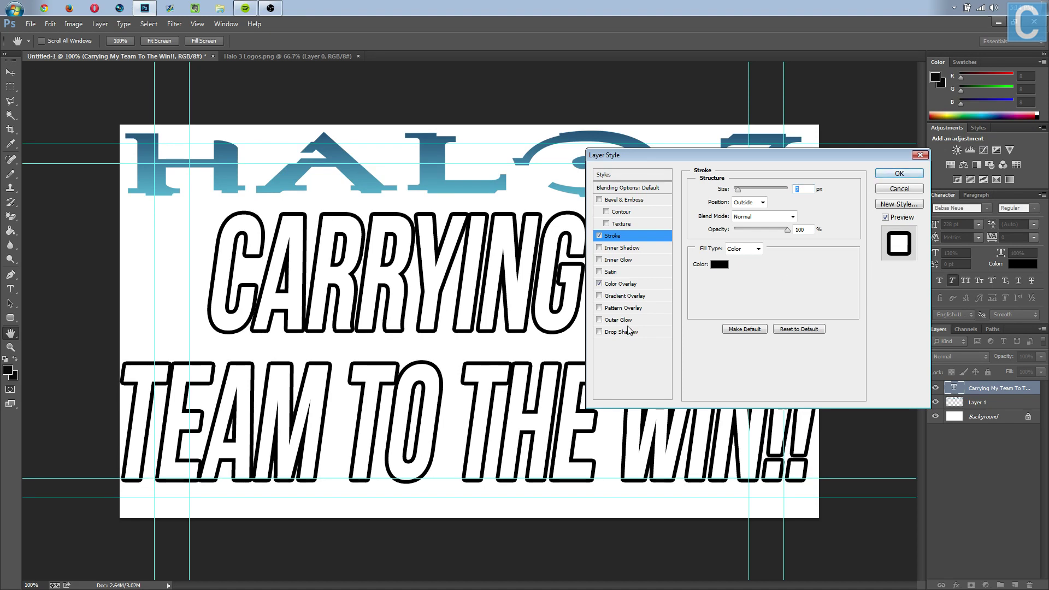
click(656, 331)
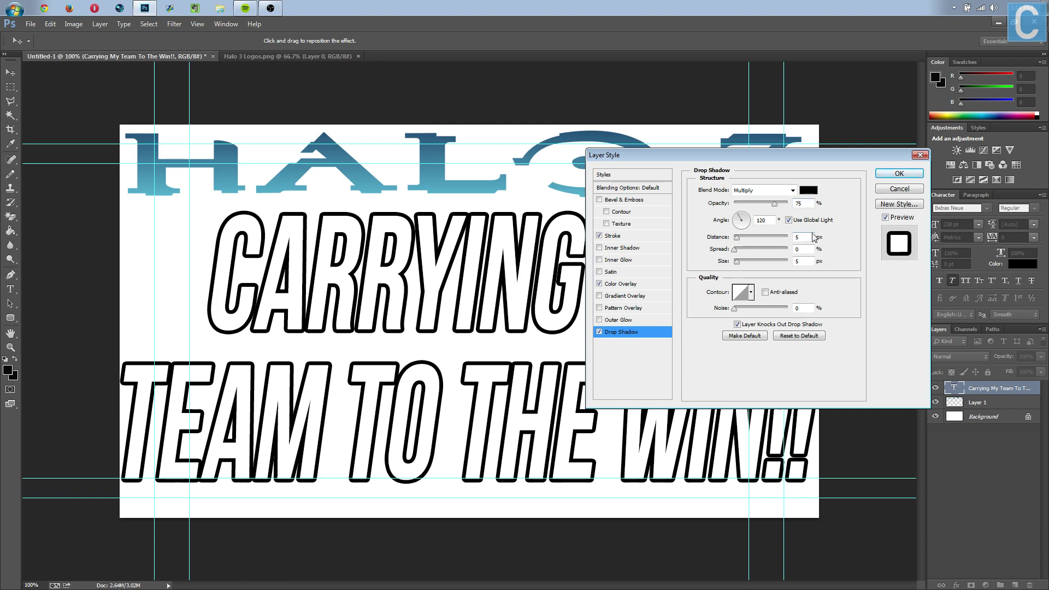
scroll(807, 236, up, 10)
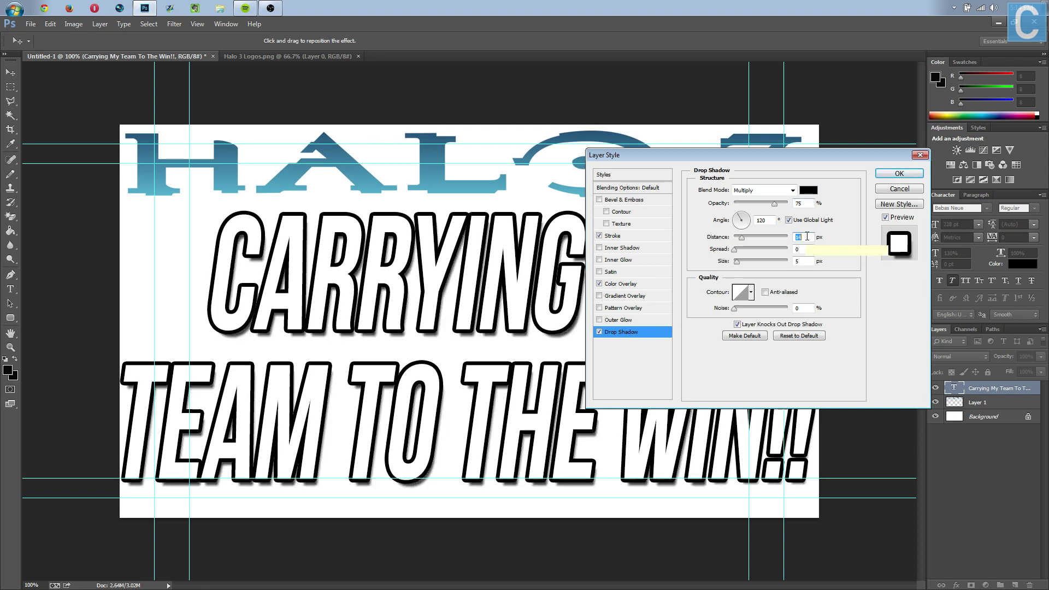
click(900, 173)
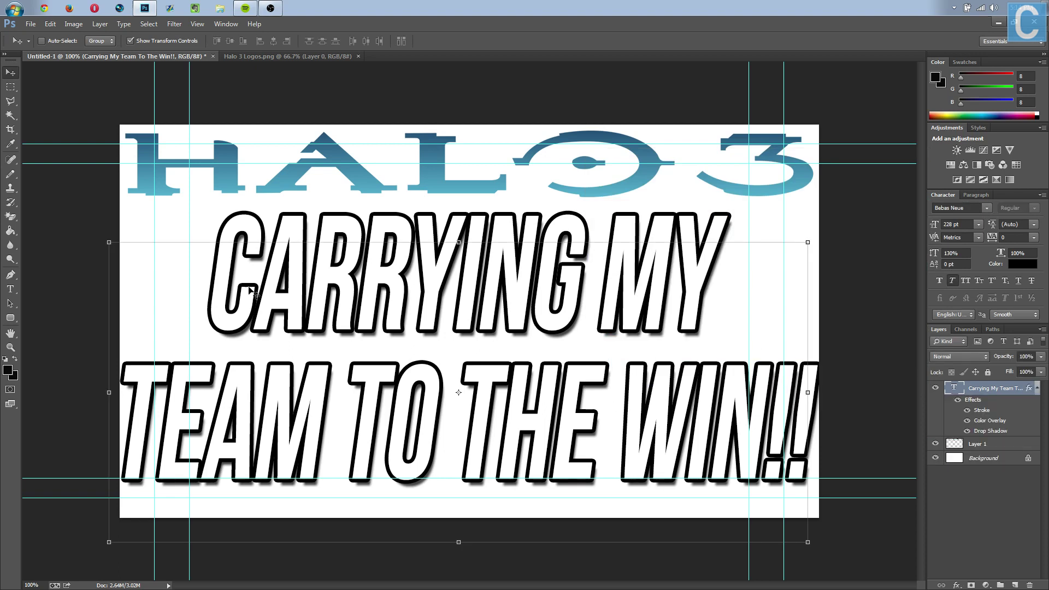
Zoom out three levels to preview the thumbnail small, then zoom back to full size.
key(ctrl+minus)
key(ctrl+minus)
key(ctrl+minus)
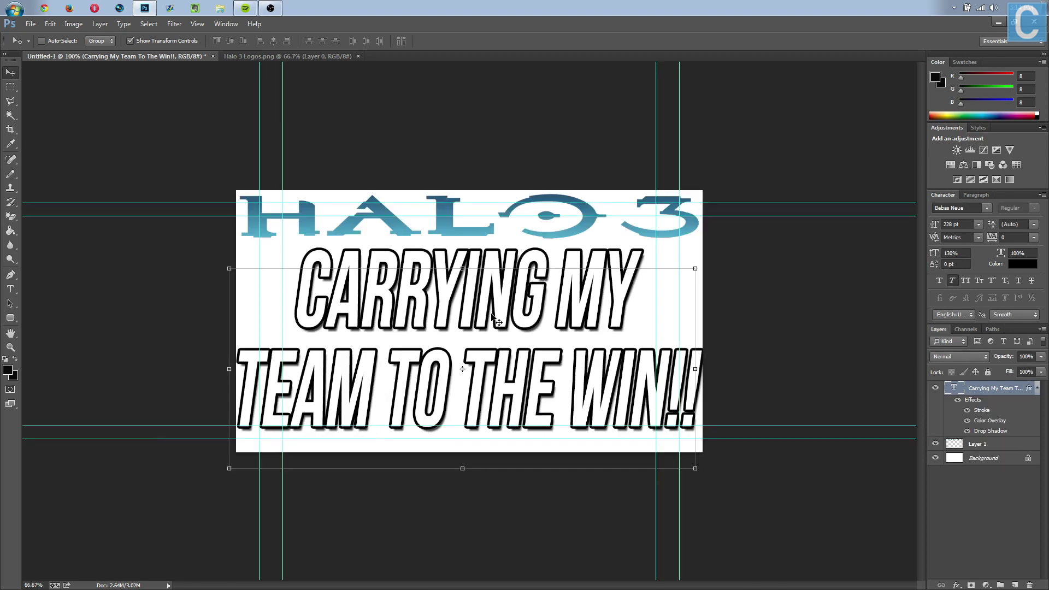
key(ctrl+minus)
key(ctrl+minus)
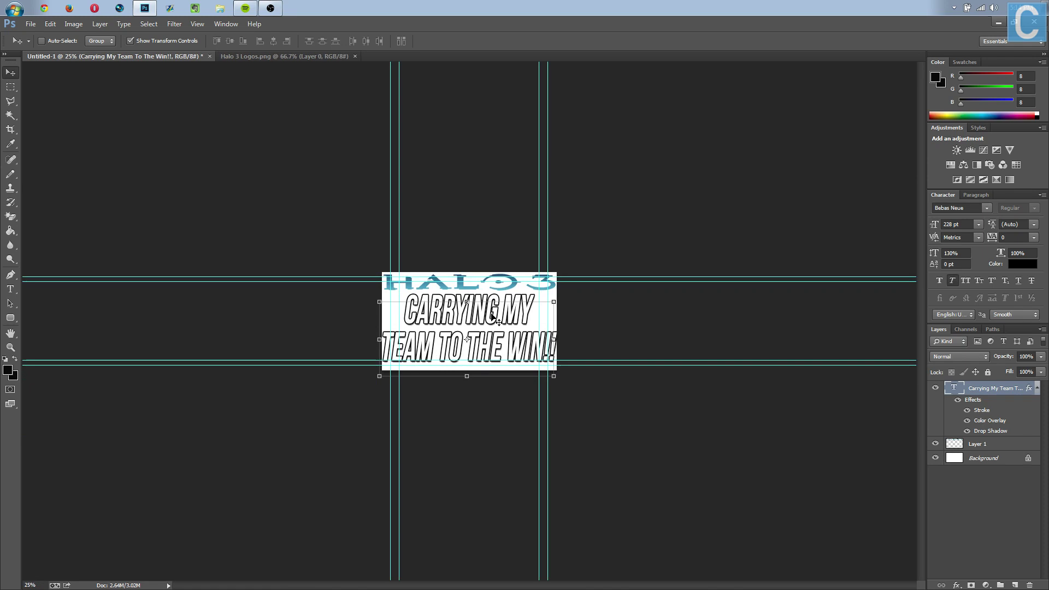
key(ctrl+minus)
key(ctrl+minus)
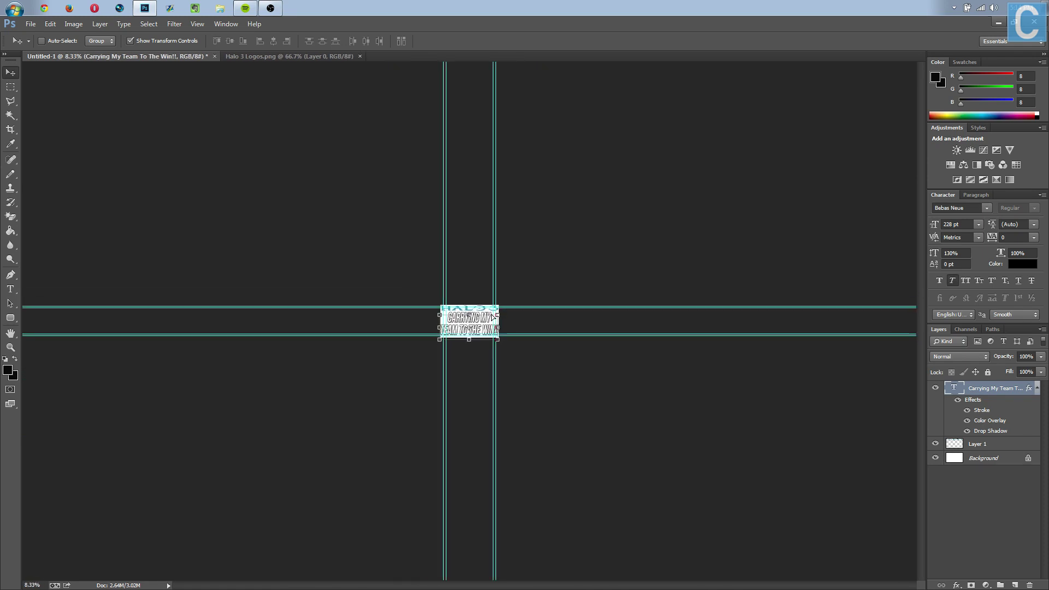
key(ctrl+plus)
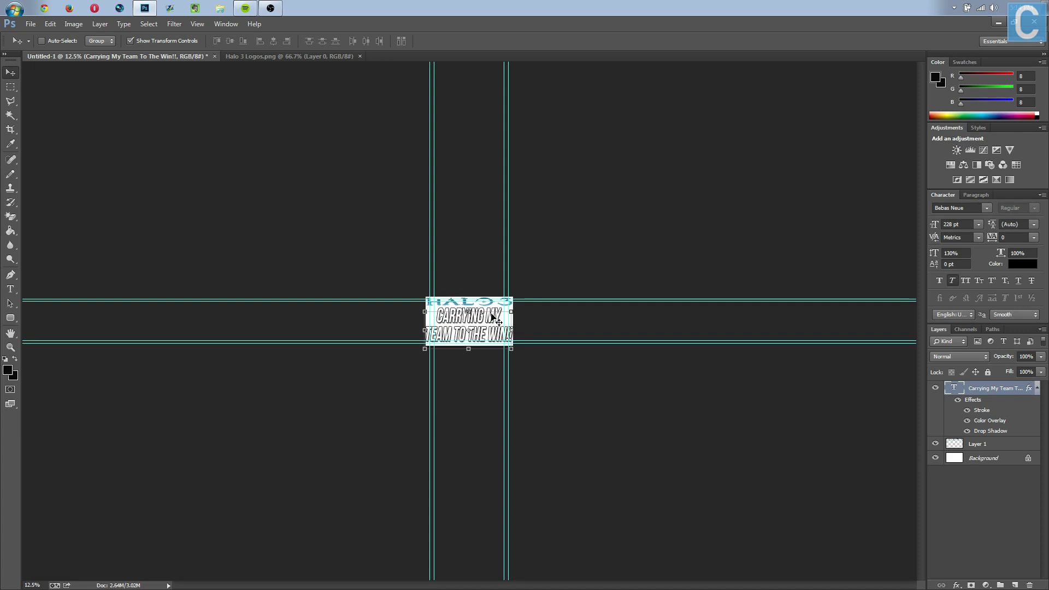
key(ctrl+plus)
key(ctrl+plus)
key(ctrl+plus)
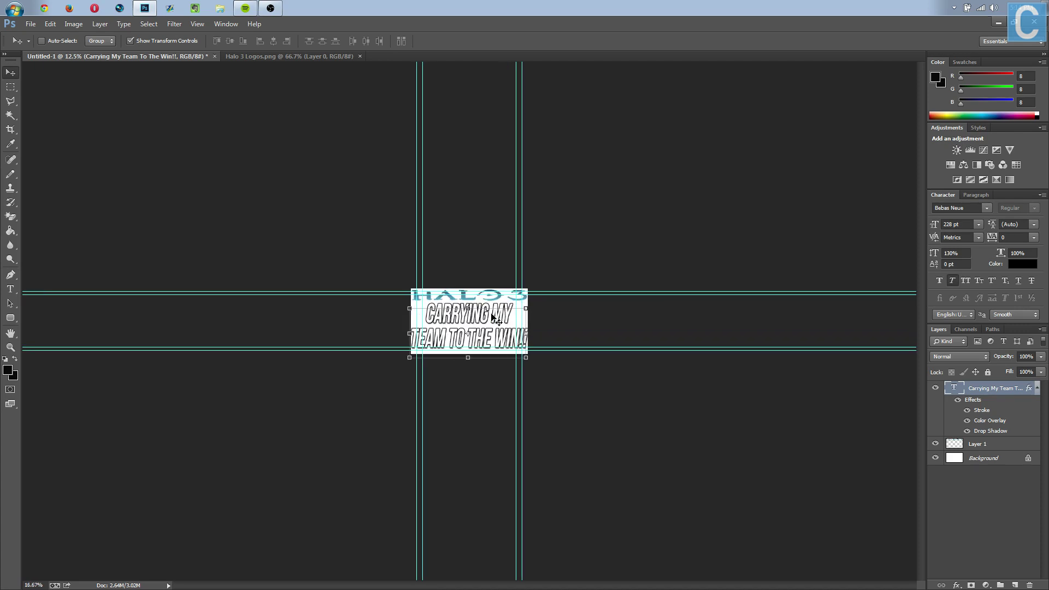
key(ctrl+plus)
key(ctrl+plus)
key(ctrl+plus)
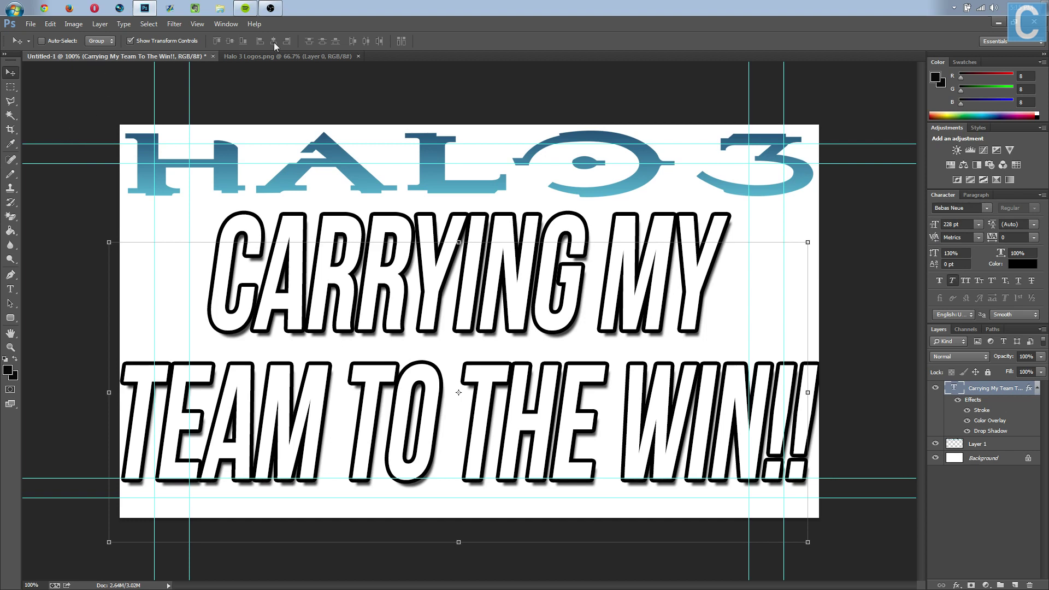
click(224, 8)
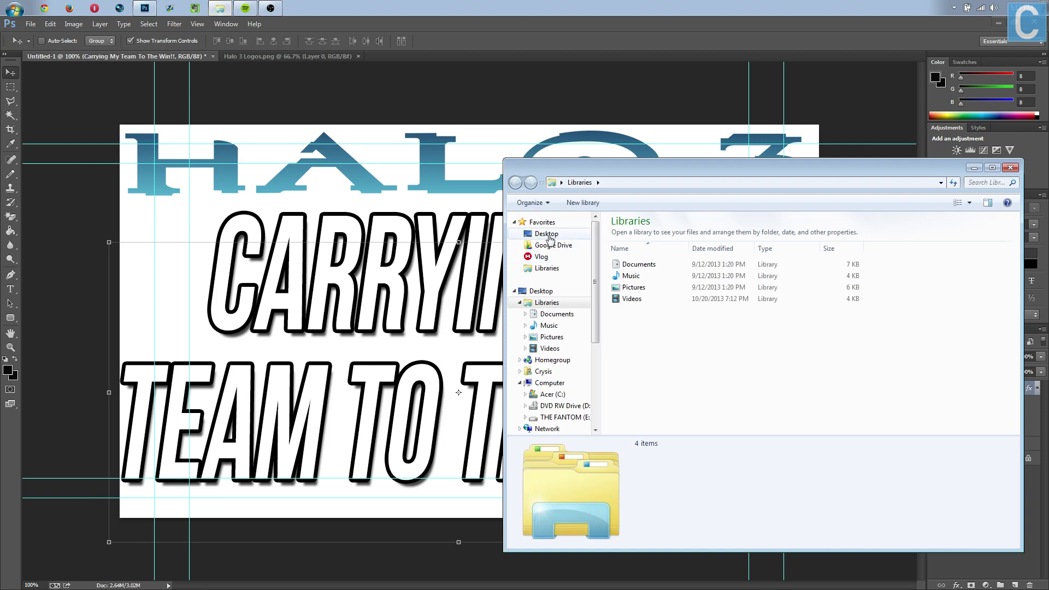
Browse Desktop > ABFTP in Explorer and open the Game Capture gameplay video.
click(547, 234)
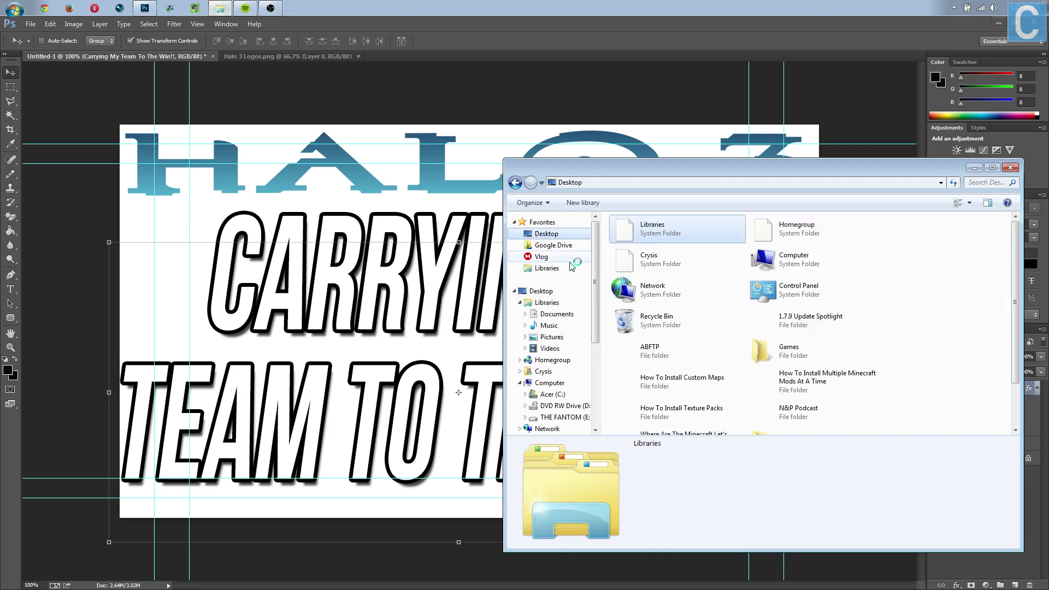
double_click(704, 356)
click(655, 237)
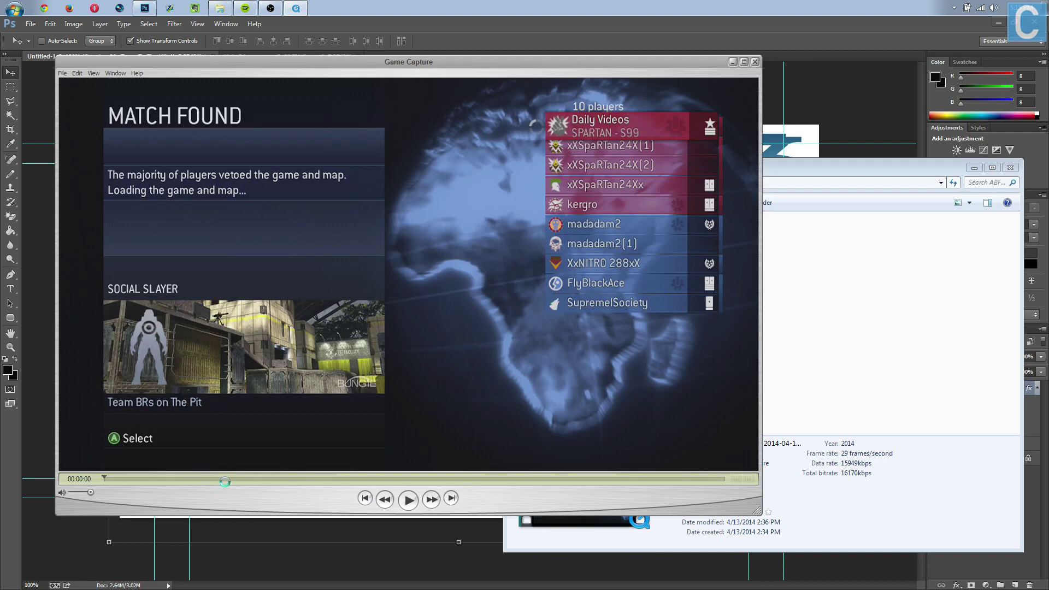
Jump the video to 00:03:47 and capture that frame with Gyazo.
click(386, 485)
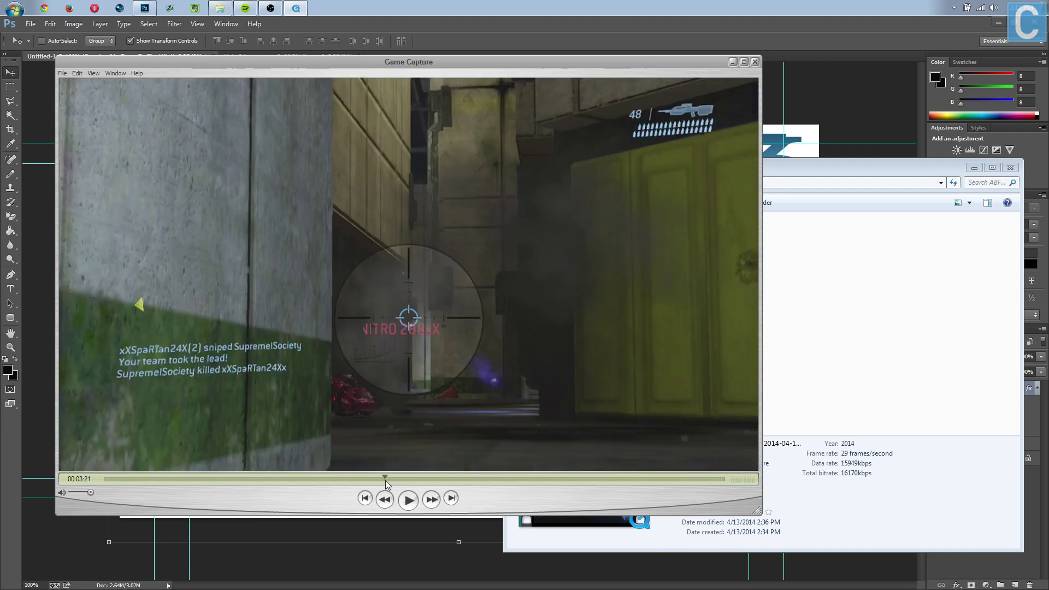
click(422, 485)
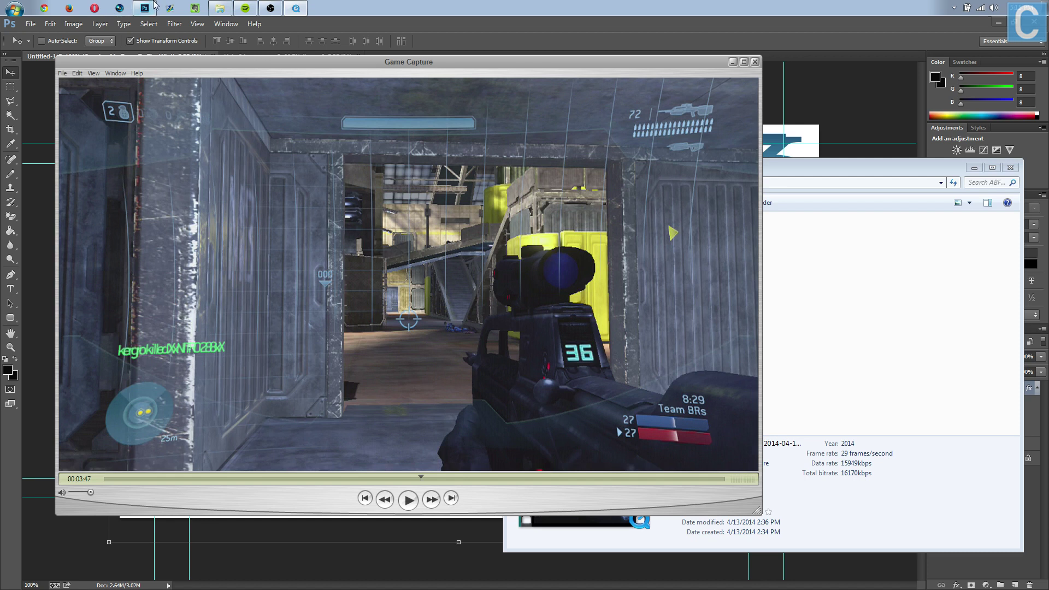
click(171, 8)
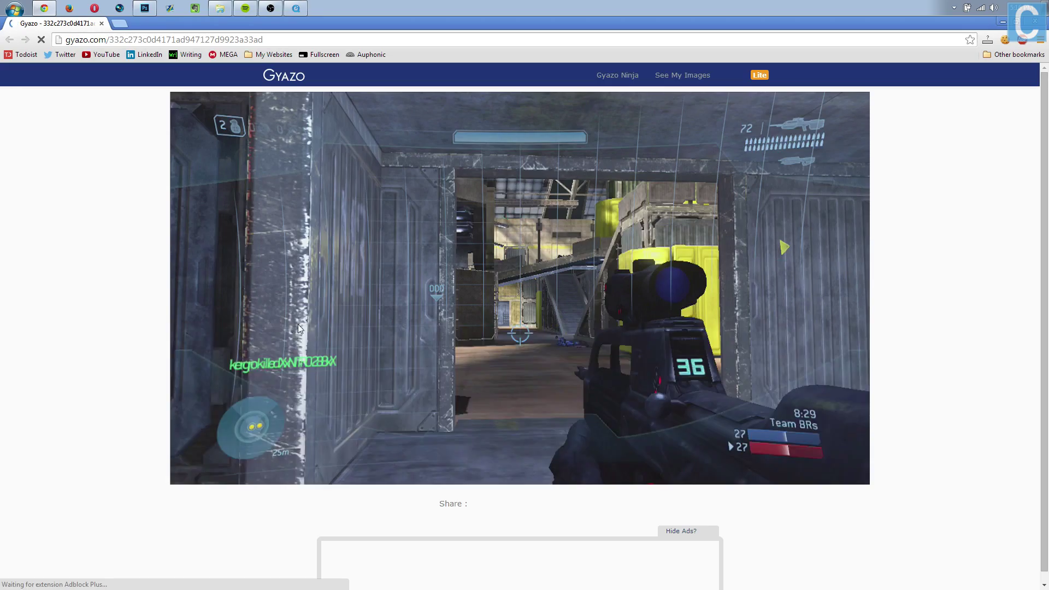
Save the Gyazo screenshot to the Desktop as a PNG image and return to the video.
right_click(513, 206)
click(524, 212)
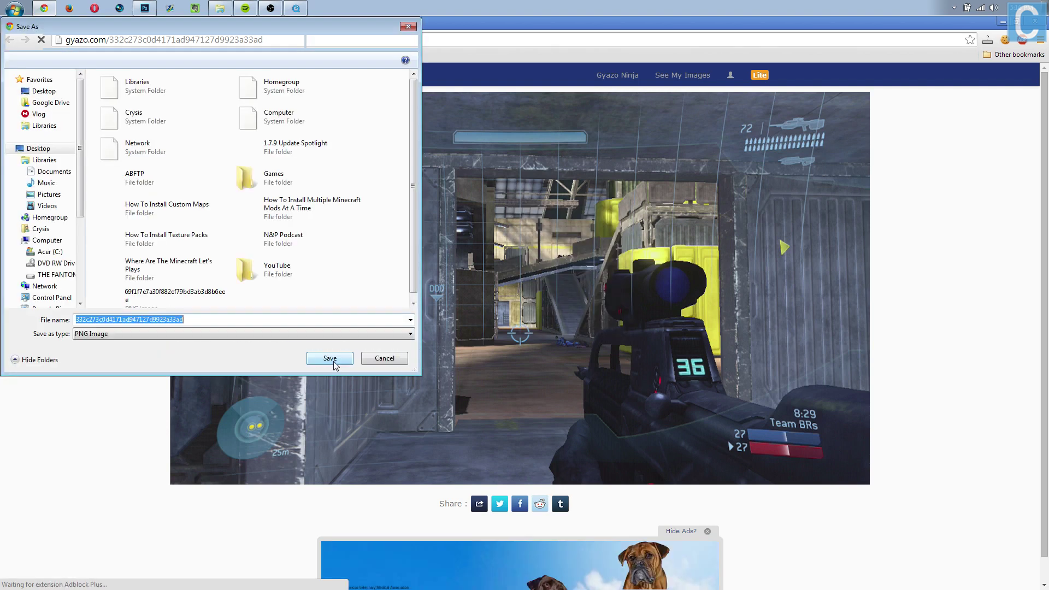
click(333, 360)
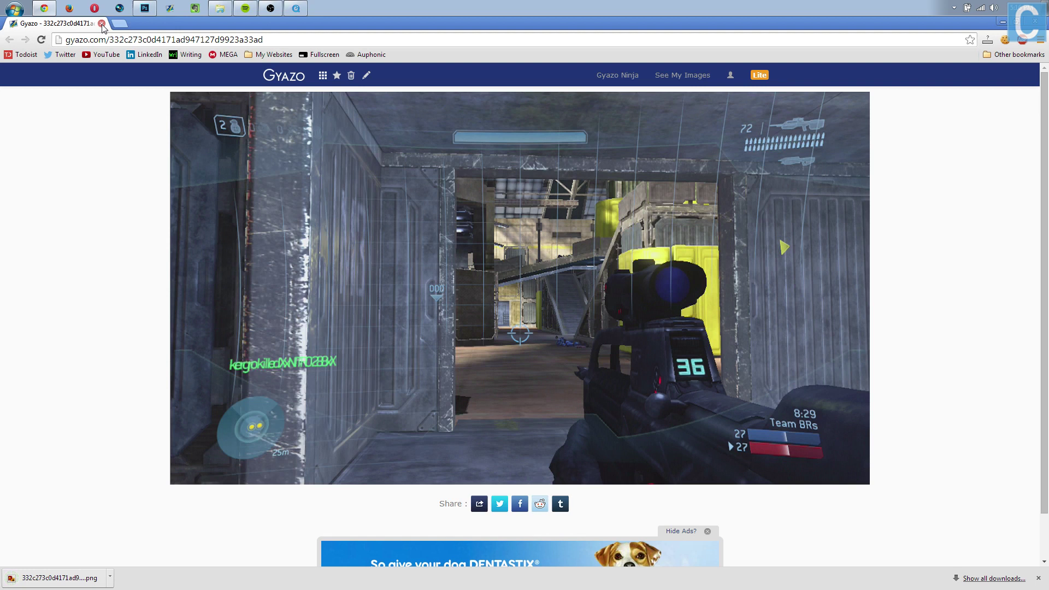
key(alt+Tab)
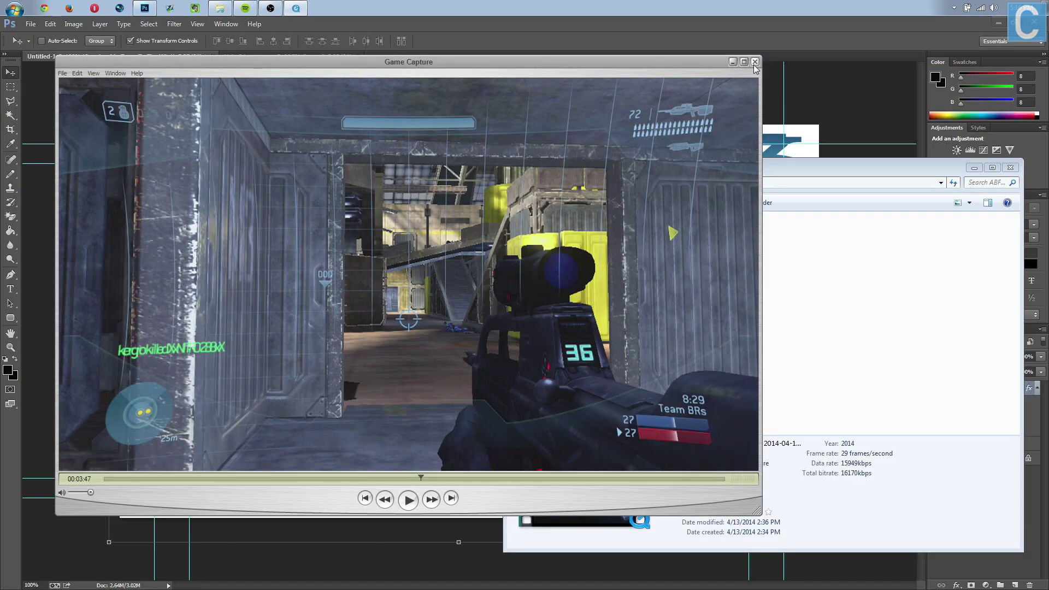
Close QuickTime and bring the screenshot PNG from the Desktop folder into Photoshop.
click(755, 61)
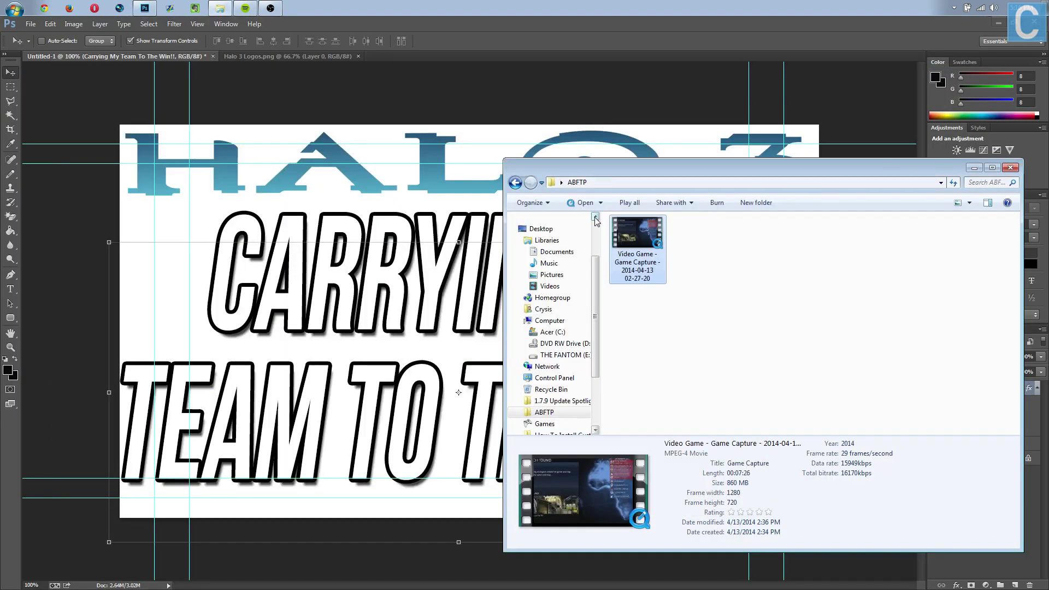
click(541, 228)
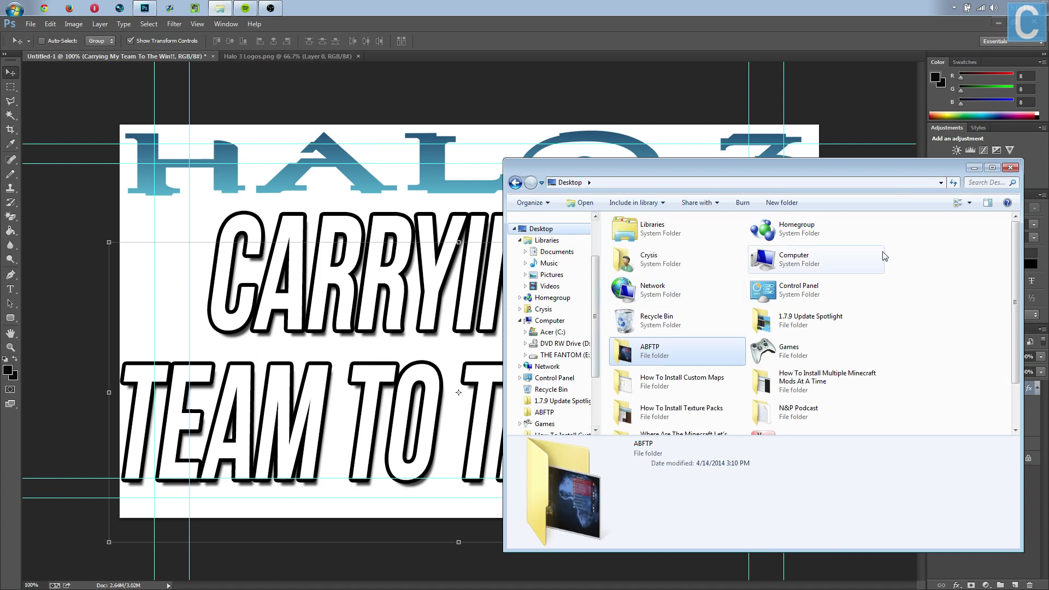
scroll(1012, 262, down, 1)
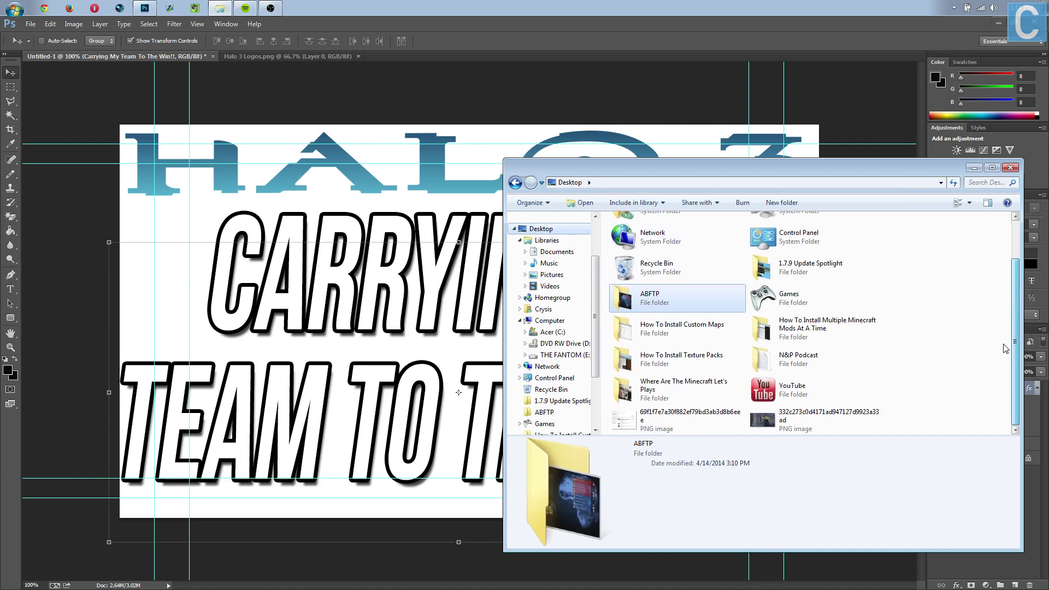
click(811, 421)
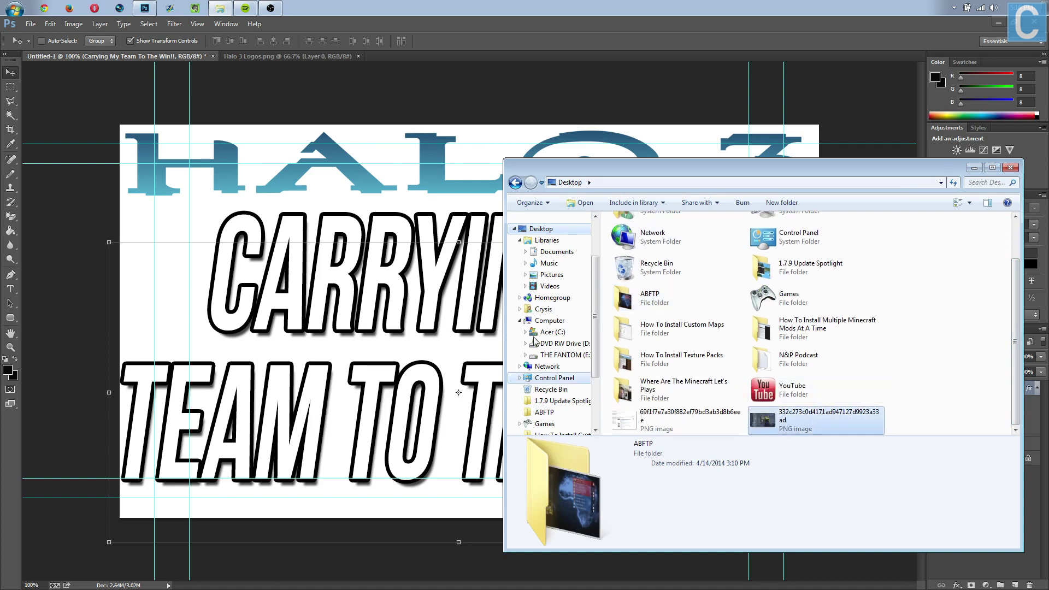
click(376, 55)
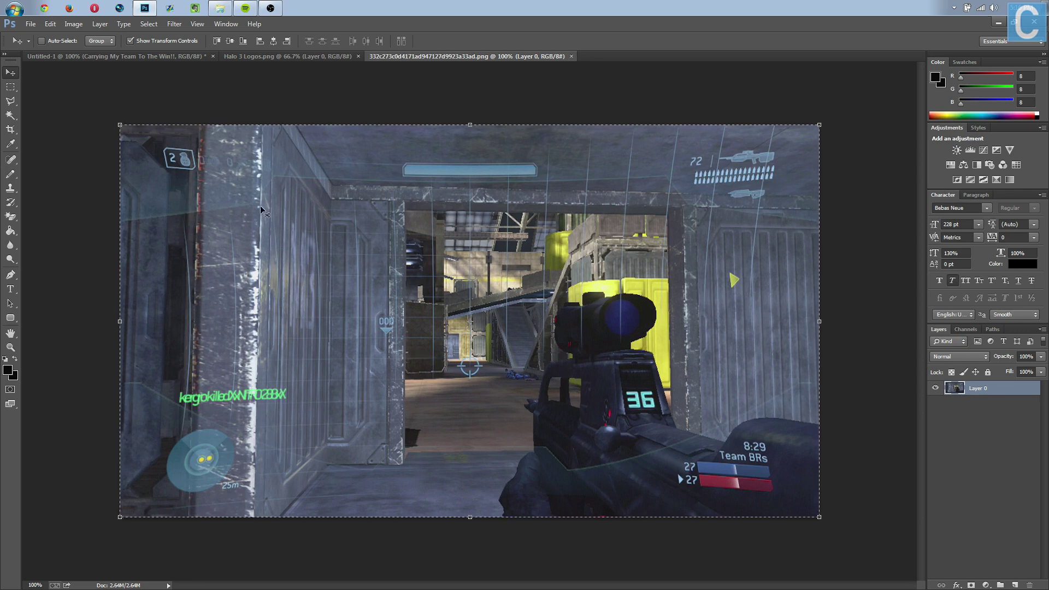
Drag the screenshot into Untitled-1 and place its Layer 2 below the logo's Layer 1.
drag(164, 71, 375, 499)
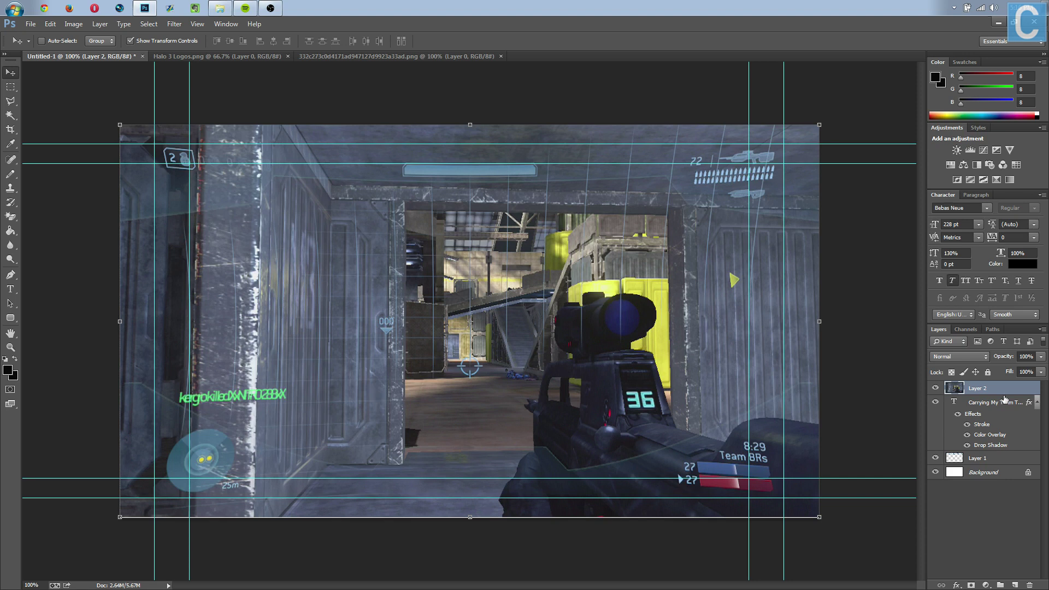
drag(991, 386, 993, 463)
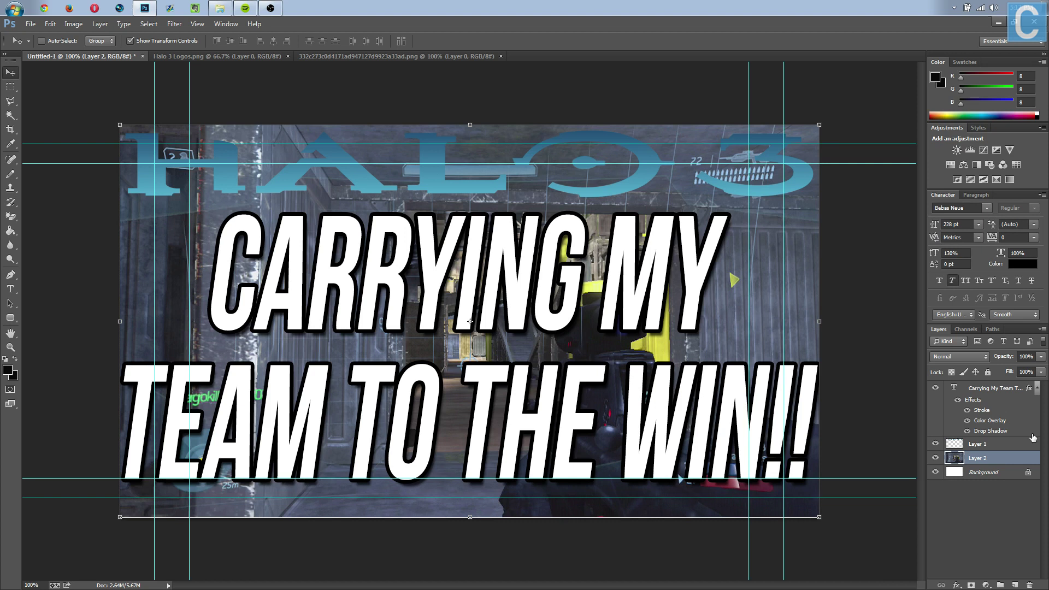
Open Layer 1's Blending Options and add a 7 px white Stroke to the logo.
right_click(978, 445)
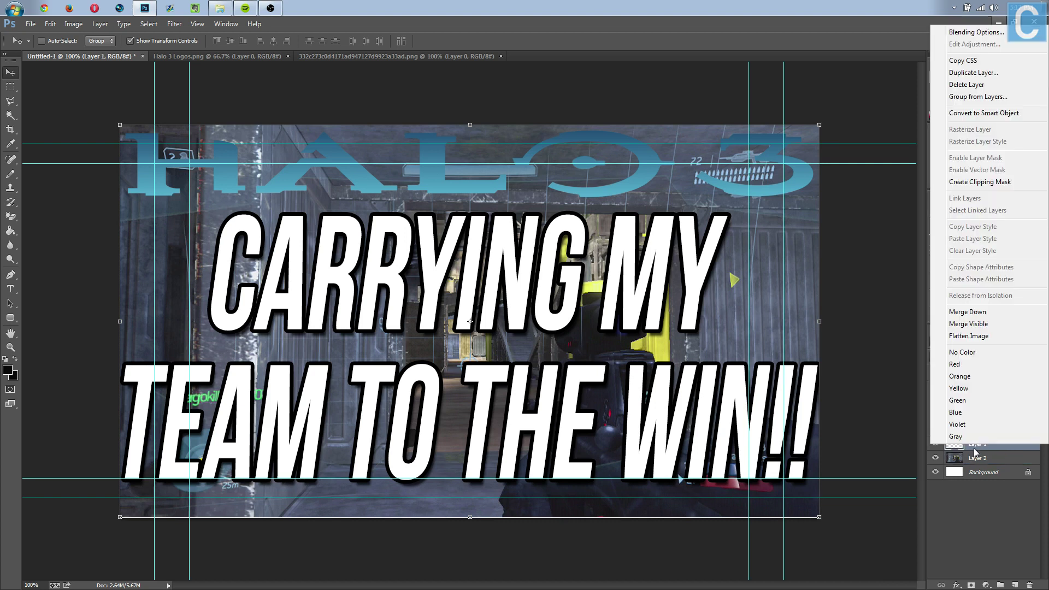
click(888, 376)
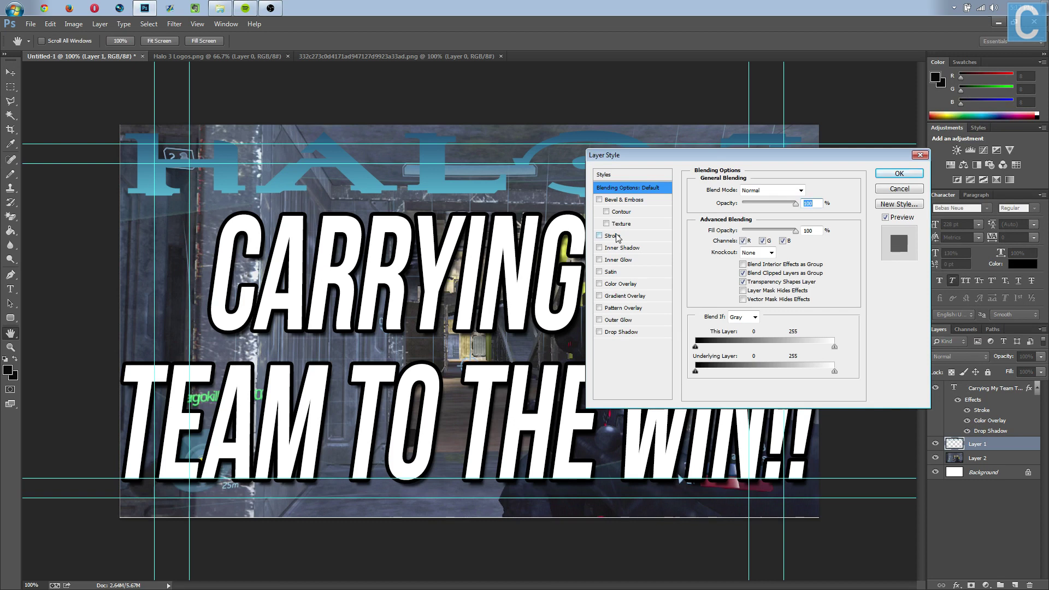
click(611, 236)
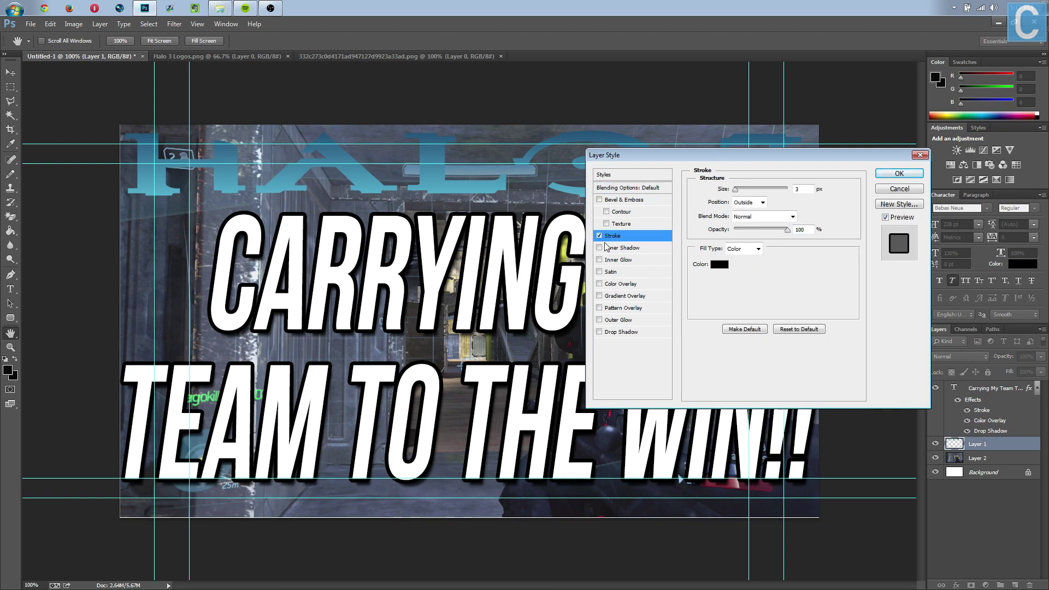
double_click(807, 190)
key(Up)
key(Up)
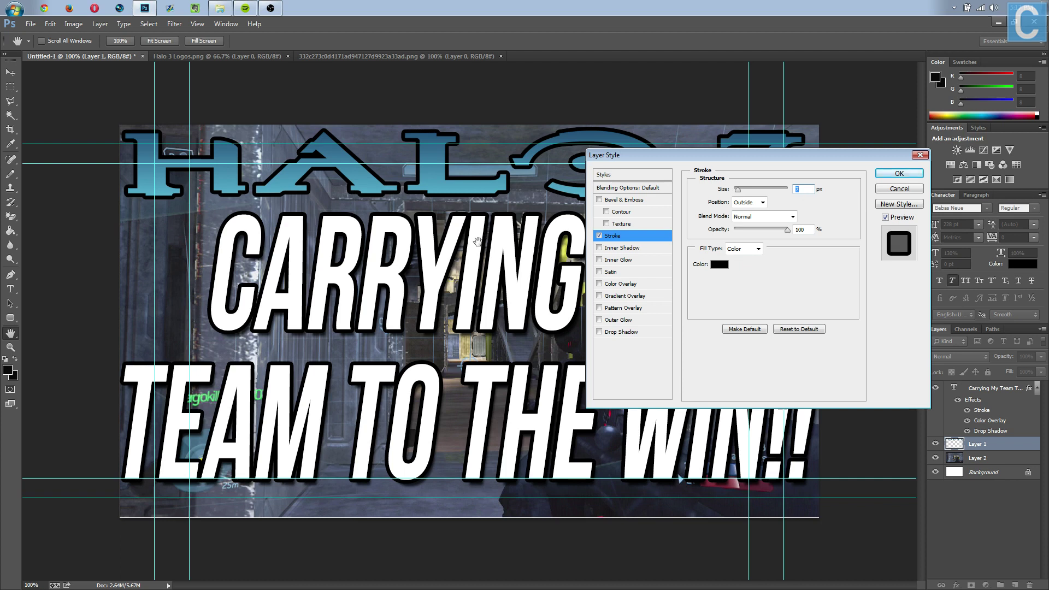
click(720, 265)
click(487, 89)
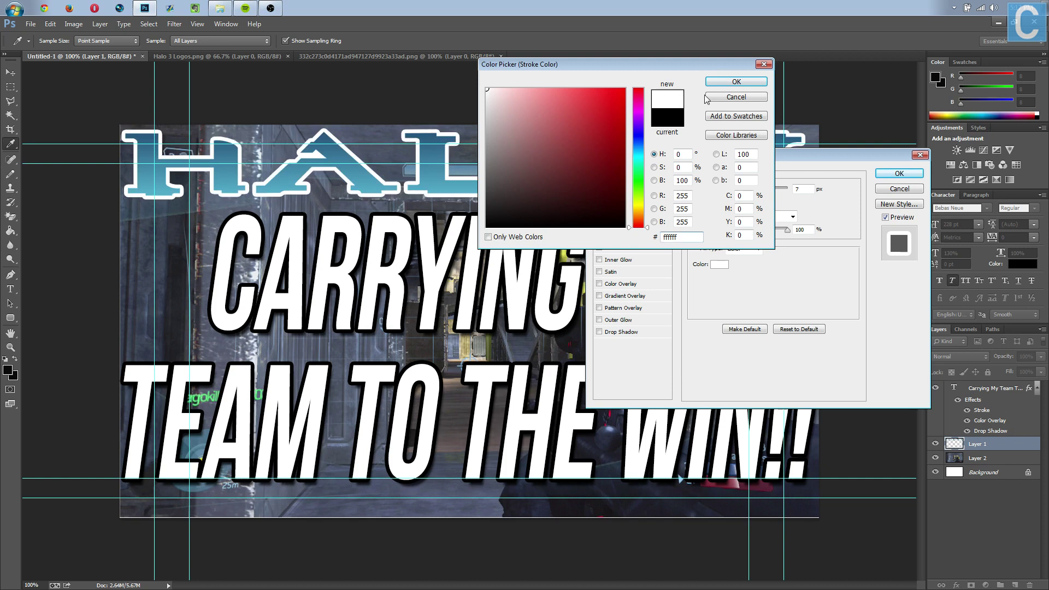
click(736, 81)
Add a Drop Shadow with distance 14 and size 13, then apply the styles.
click(621, 331)
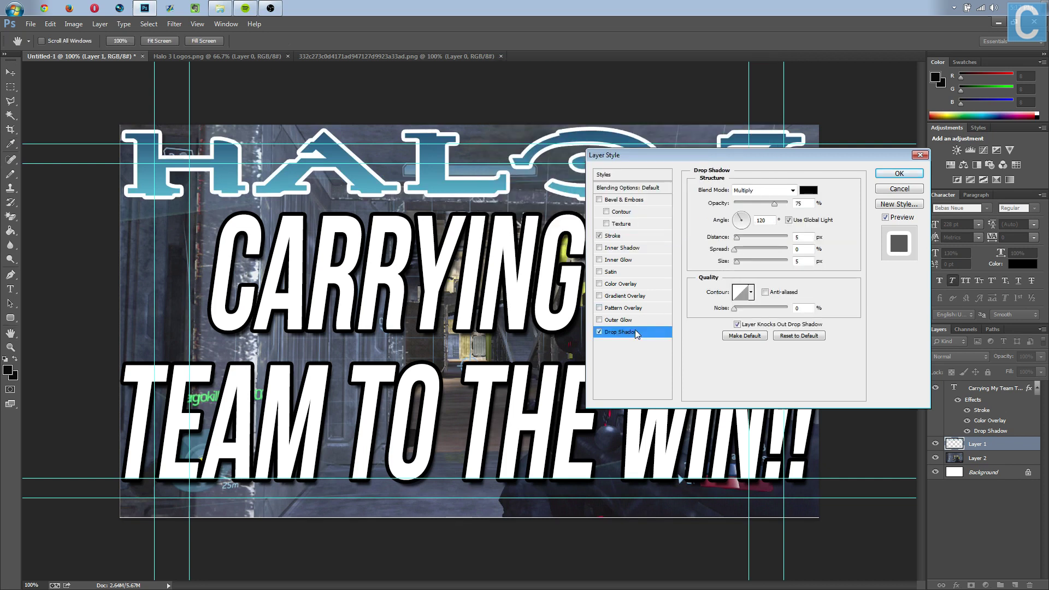
double_click(801, 237)
text(11)
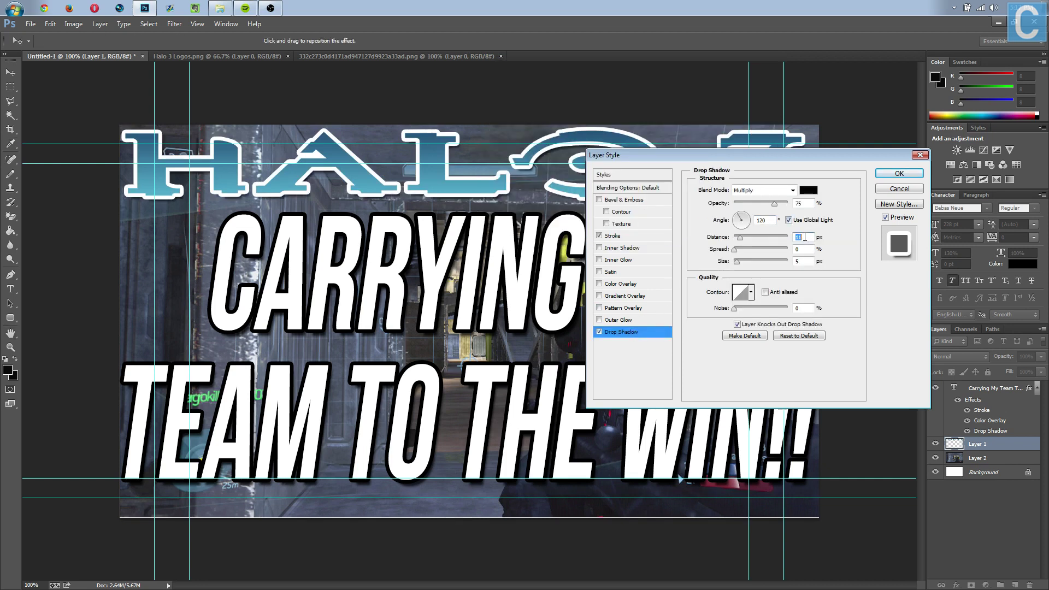
key(Up)
key(Up)
key(Up)
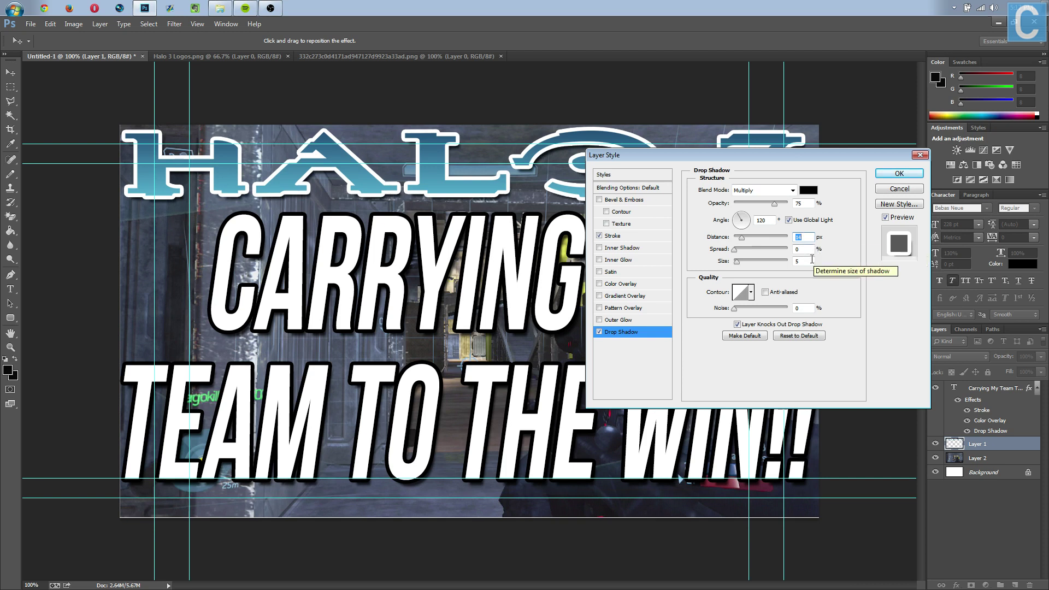
double_click(810, 262)
text(13)
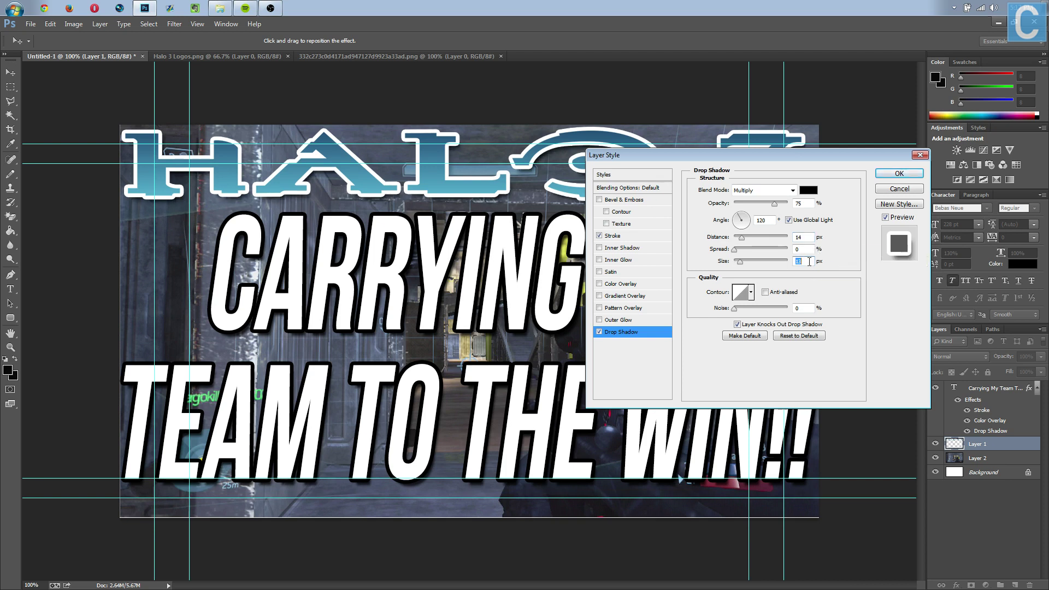
click(897, 174)
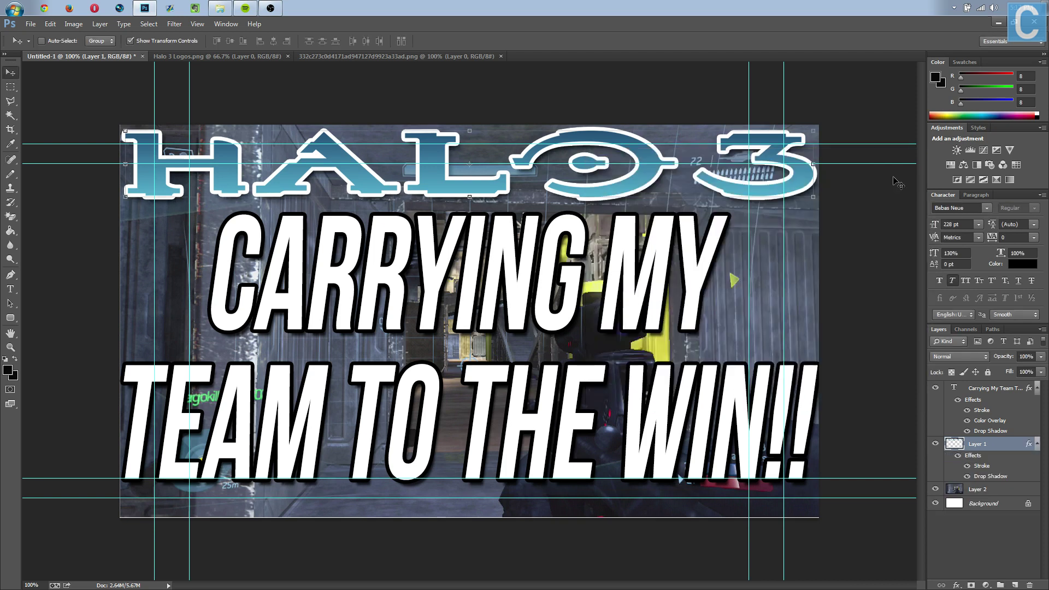